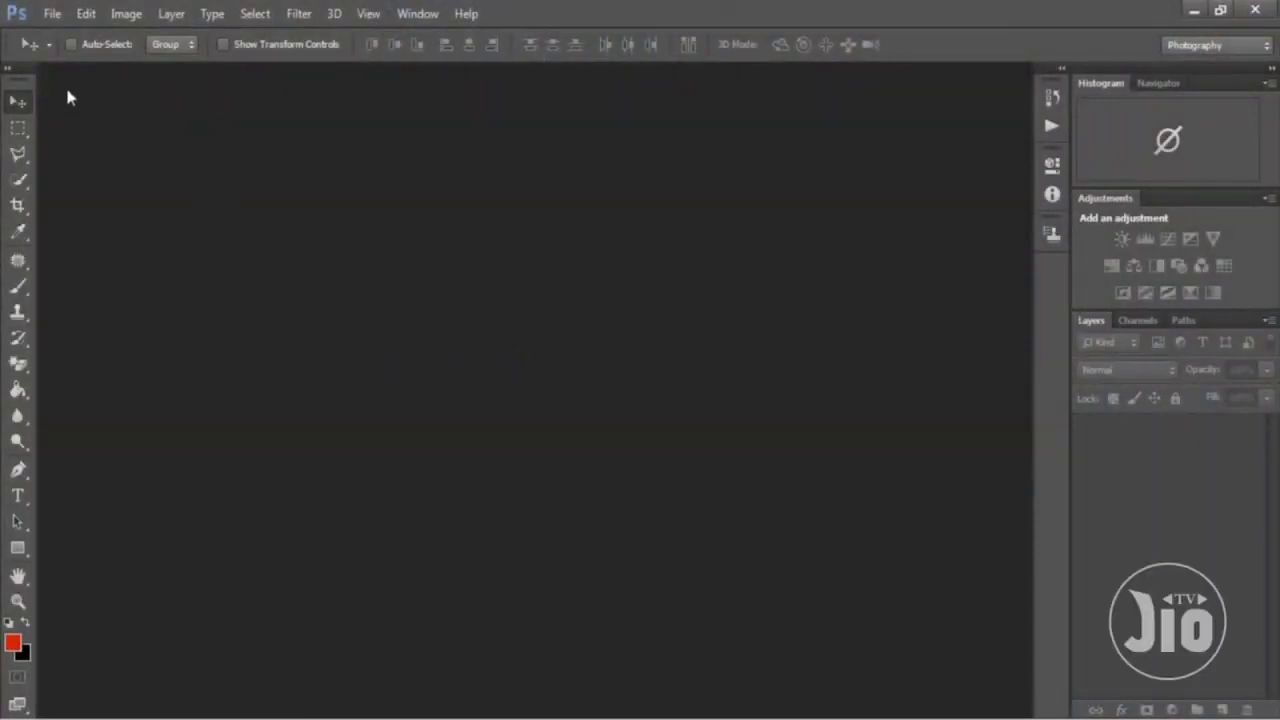
Open the portrait image aa - Copy.jpg through File > Open
click(50, 14)
click(72, 54)
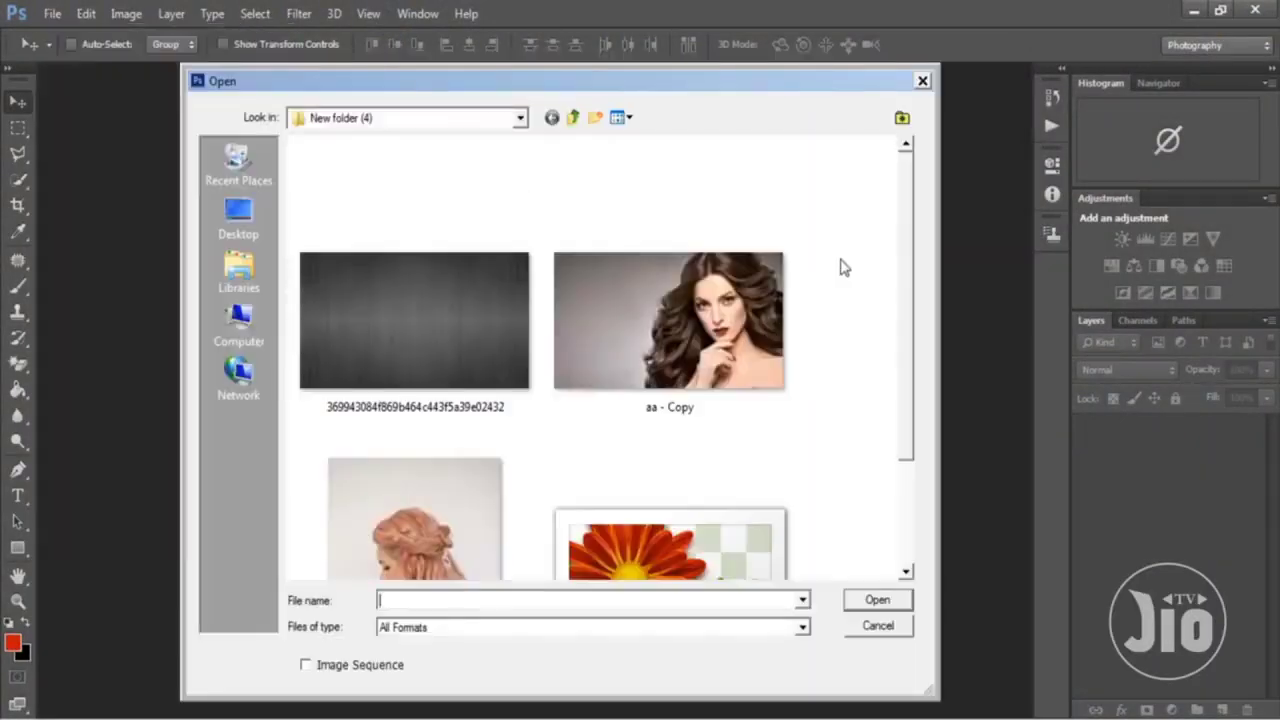
scroll(903, 266, down, 1)
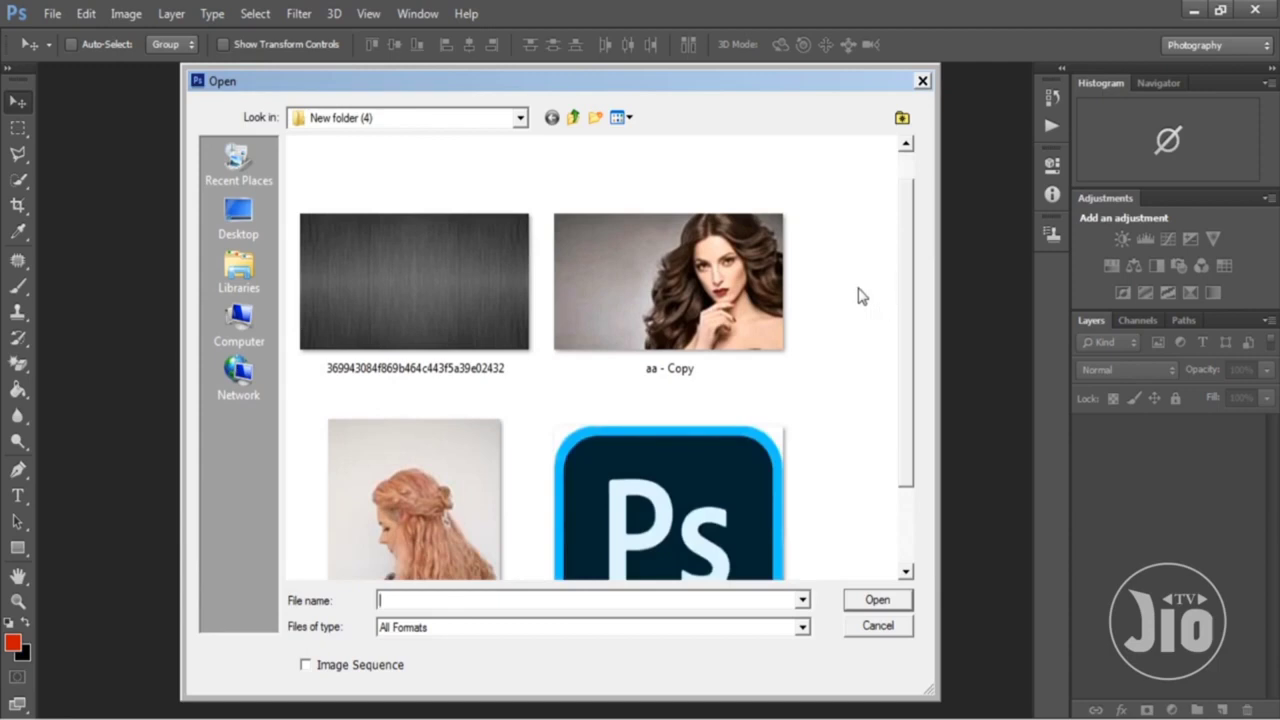
double_click(712, 287)
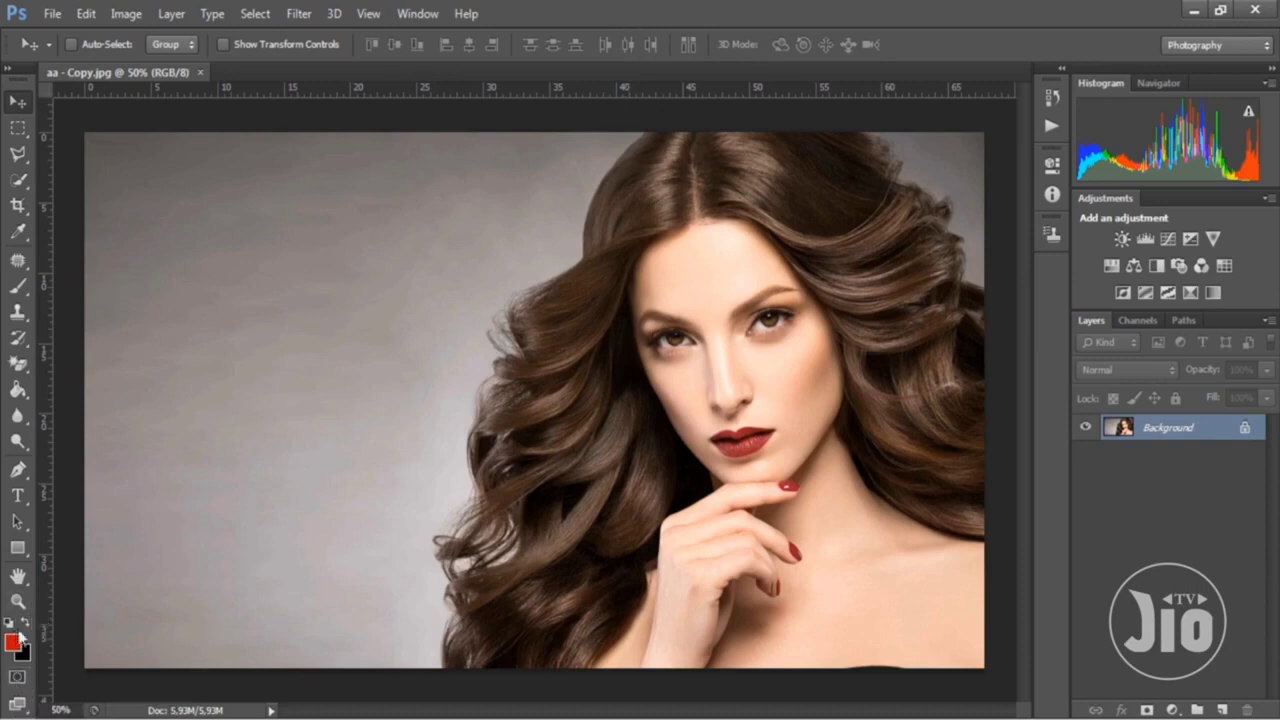
Restore default black/white colours, enter Quick Mask mode, and pick the Brush tool
click(26, 624)
click(9, 622)
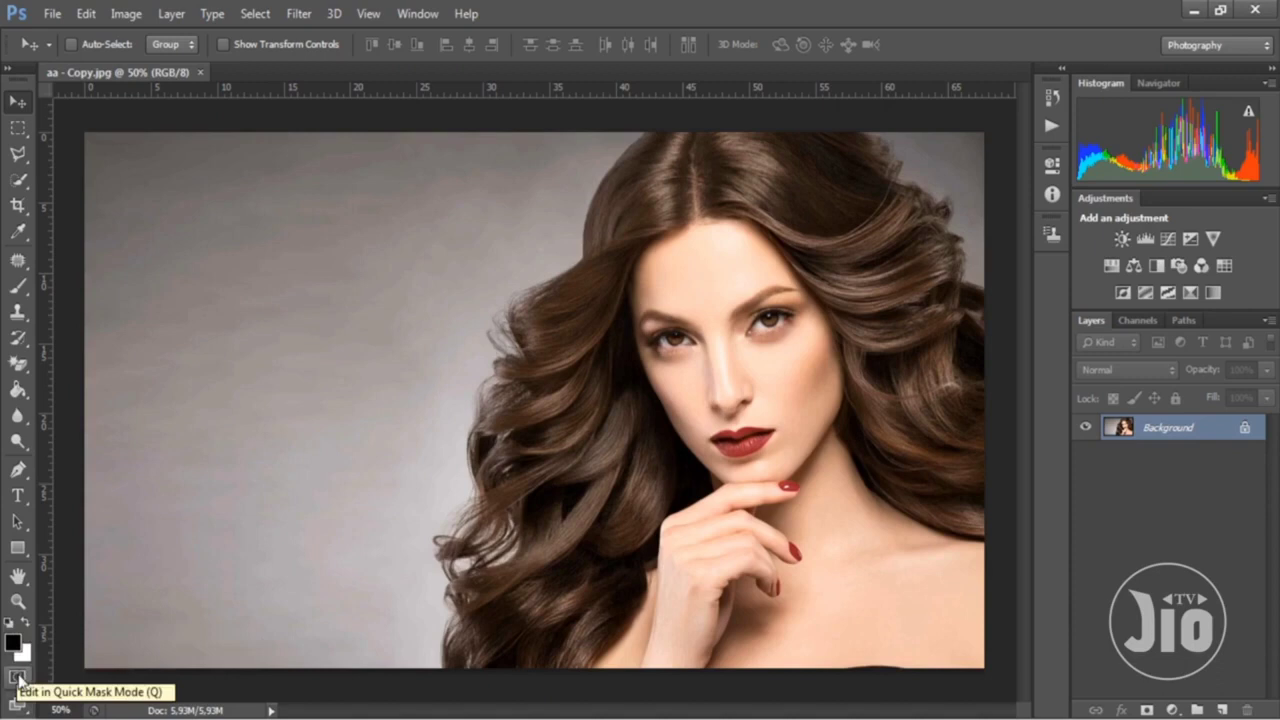
click(18, 680)
click(18, 680)
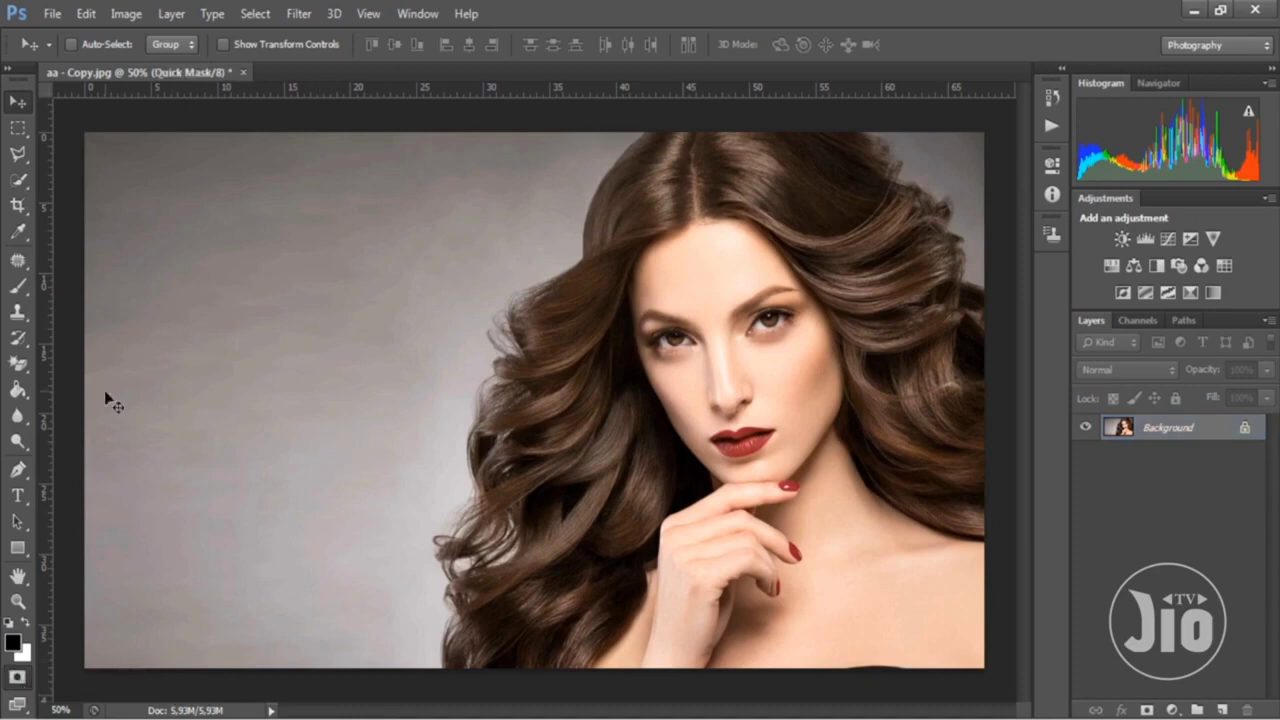
click(18, 286)
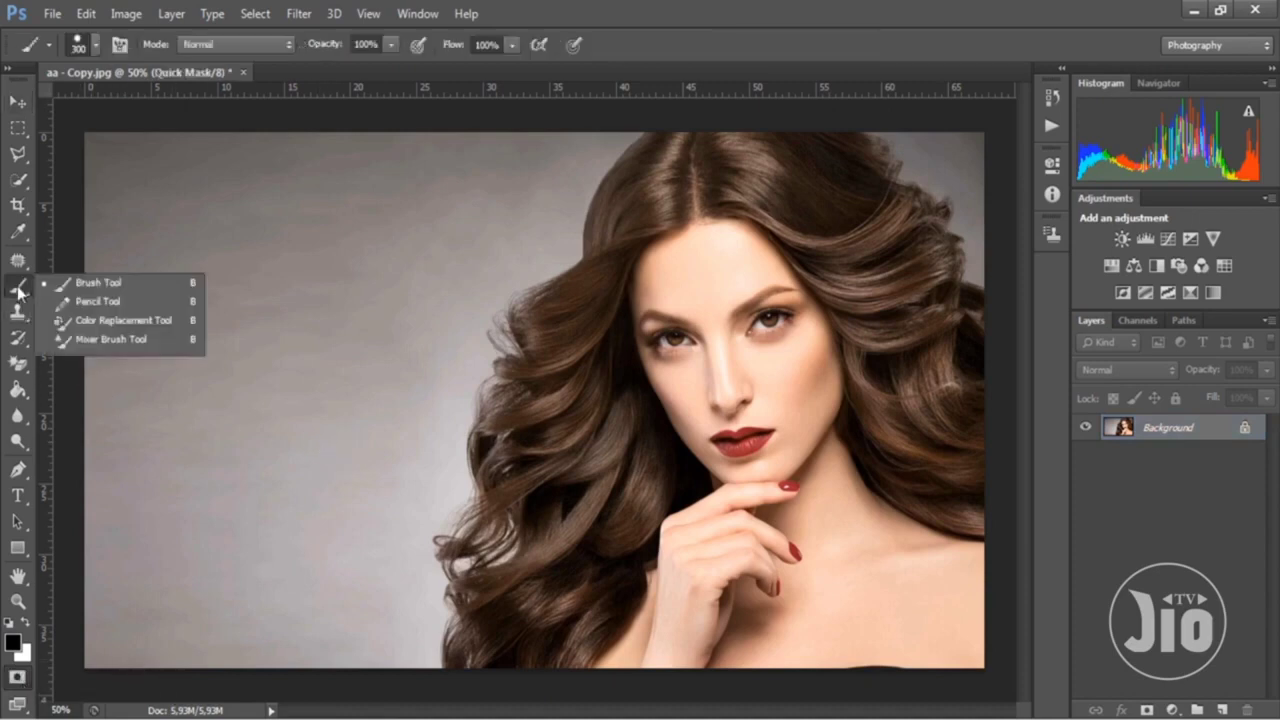
Choose a soft round brush at 0% hardness and shrink it
click(68, 282)
click(97, 46)
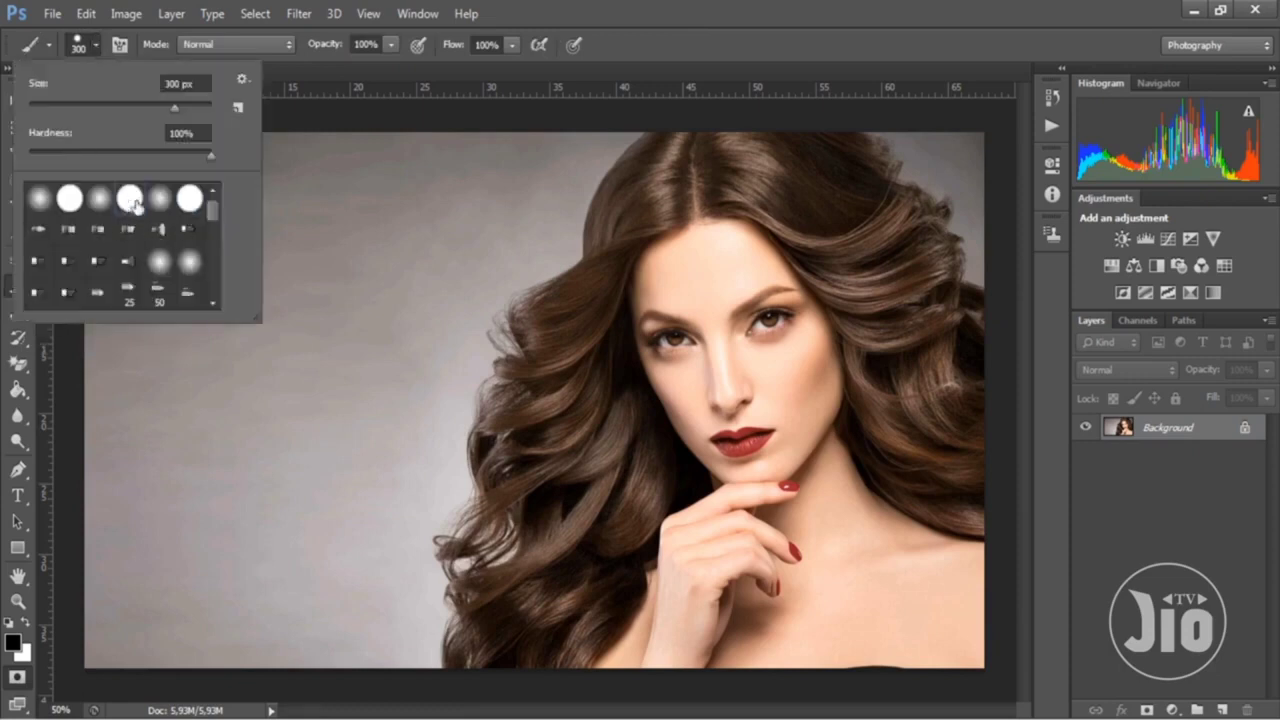
click(162, 208)
double_click(162, 208)
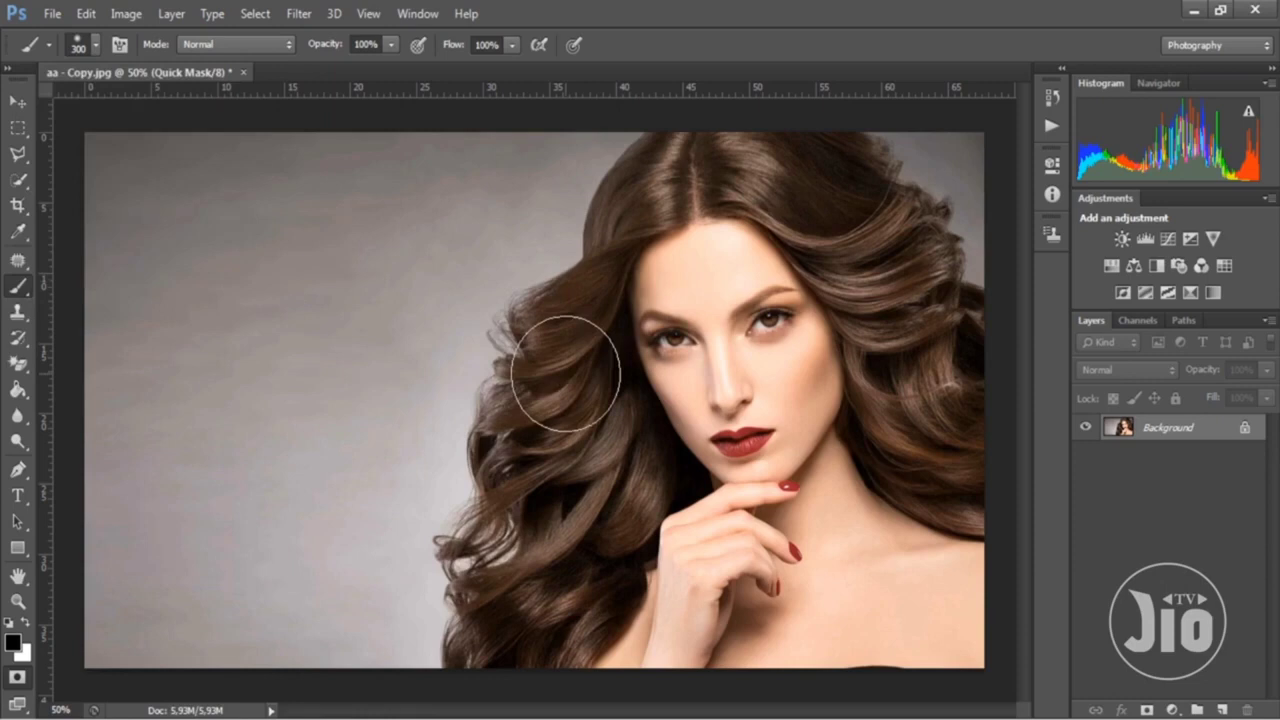
key(bracketleft)
key(bracketleft)
key(bracketleft)
key(bracketleft)
key(bracketleft)
key(bracketleft)
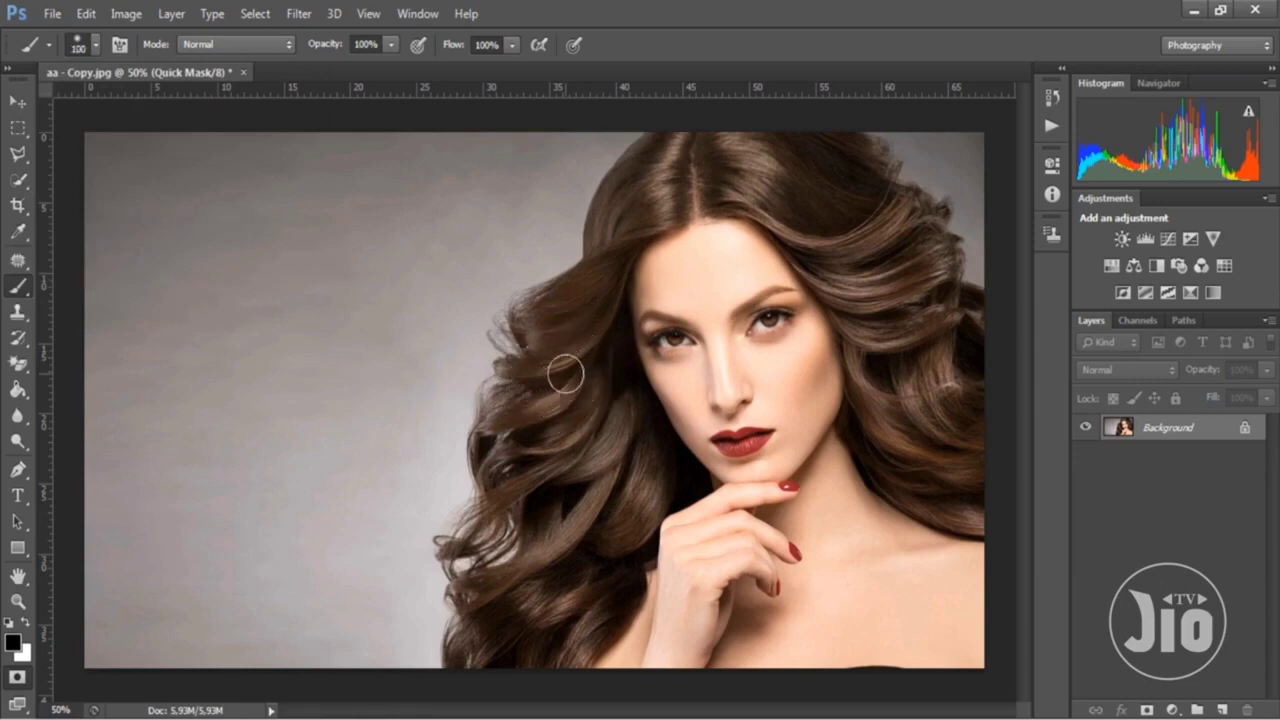
key(bracketright)
key(bracketright)
key(bracketright)
key(bracketright)
key(bracketleft)
key(bracketleft)
key(bracketleft)
key(bracketleft)
Zoom to 100% on the hairline, keep 100% opacity and flow, and size the brush to 70 px
key(ctrl+plus)
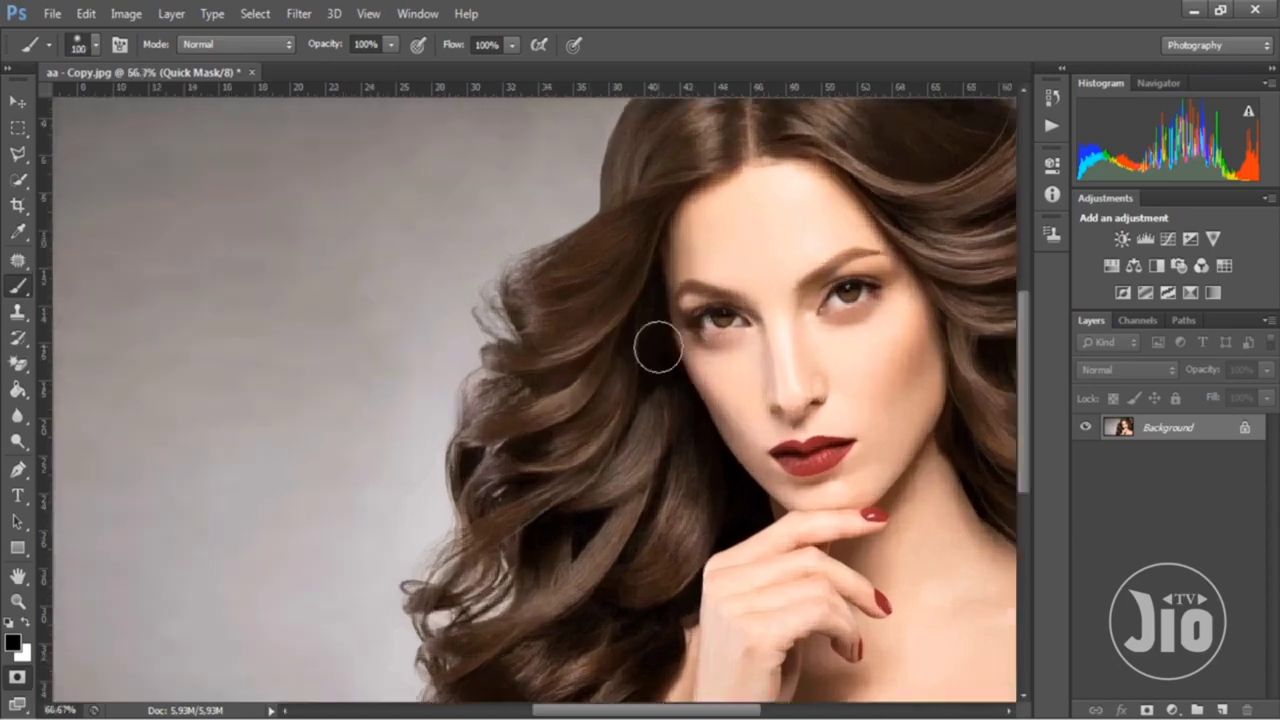
mouse_move(680, 266)
mouse_down()
mouse_move(498, 400)
mouse_move(492, 350)
mouse_up()
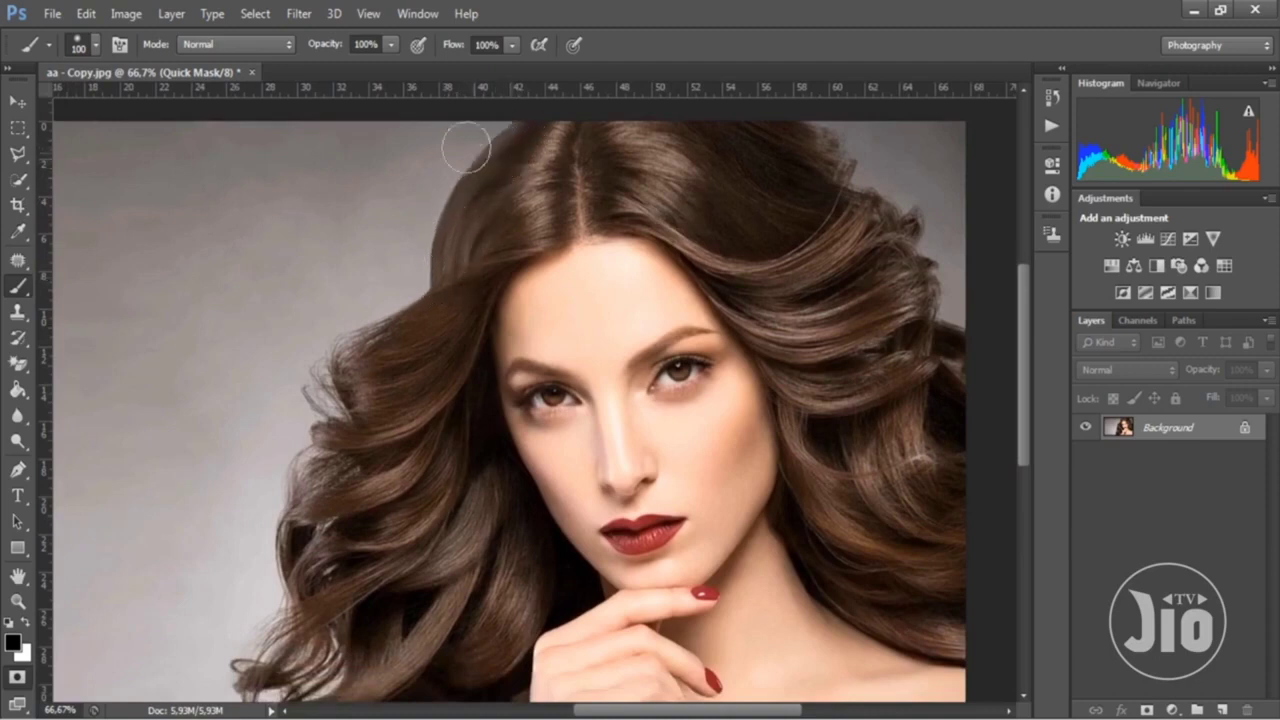
click(391, 45)
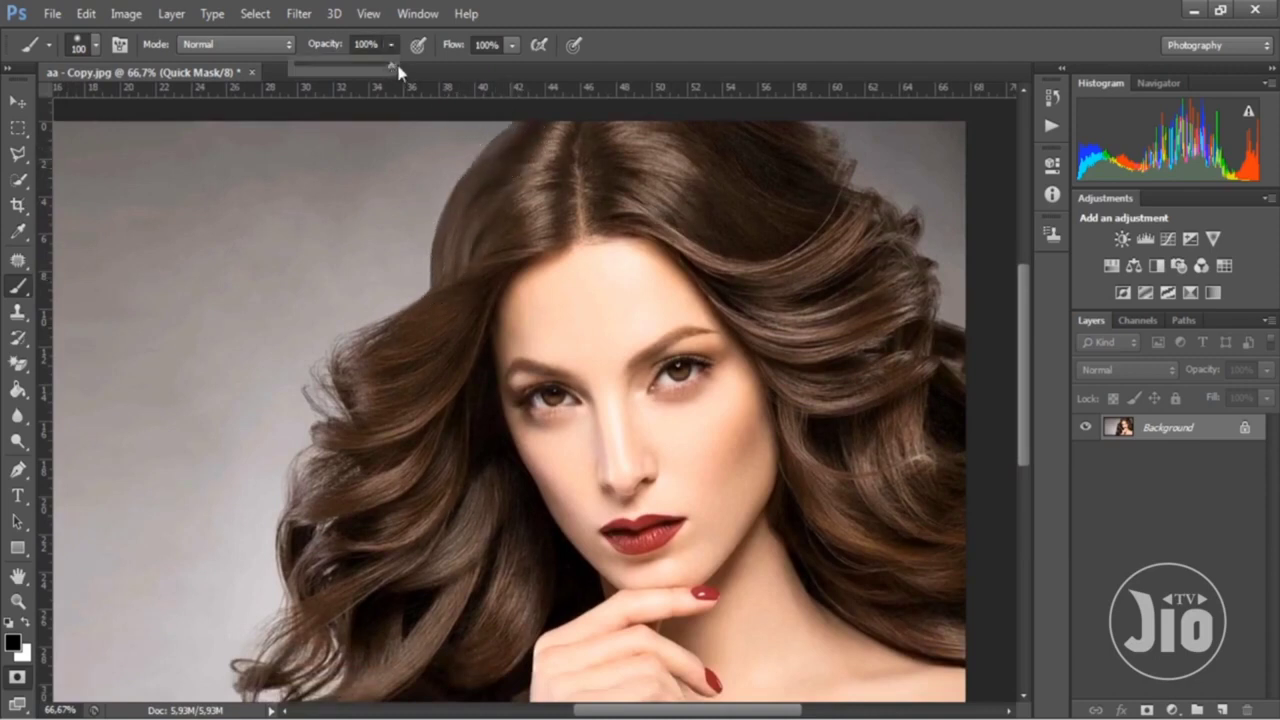
key(Return)
click(512, 46)
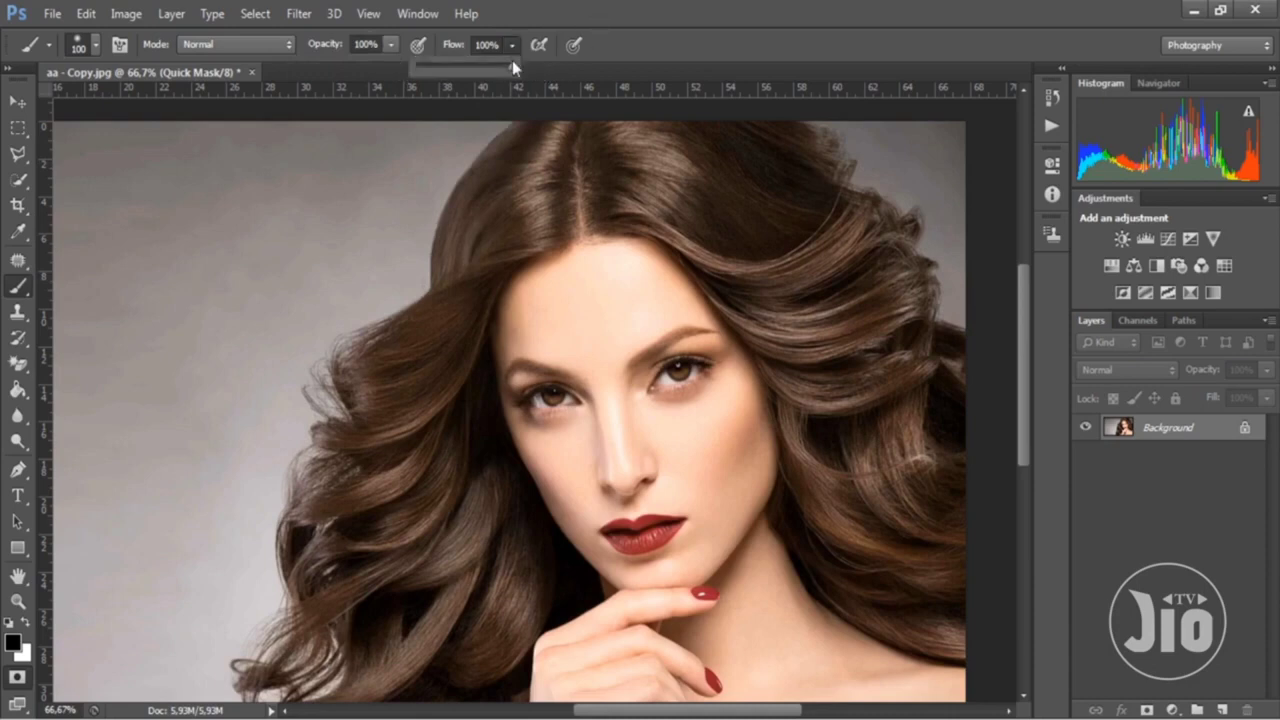
key(Return)
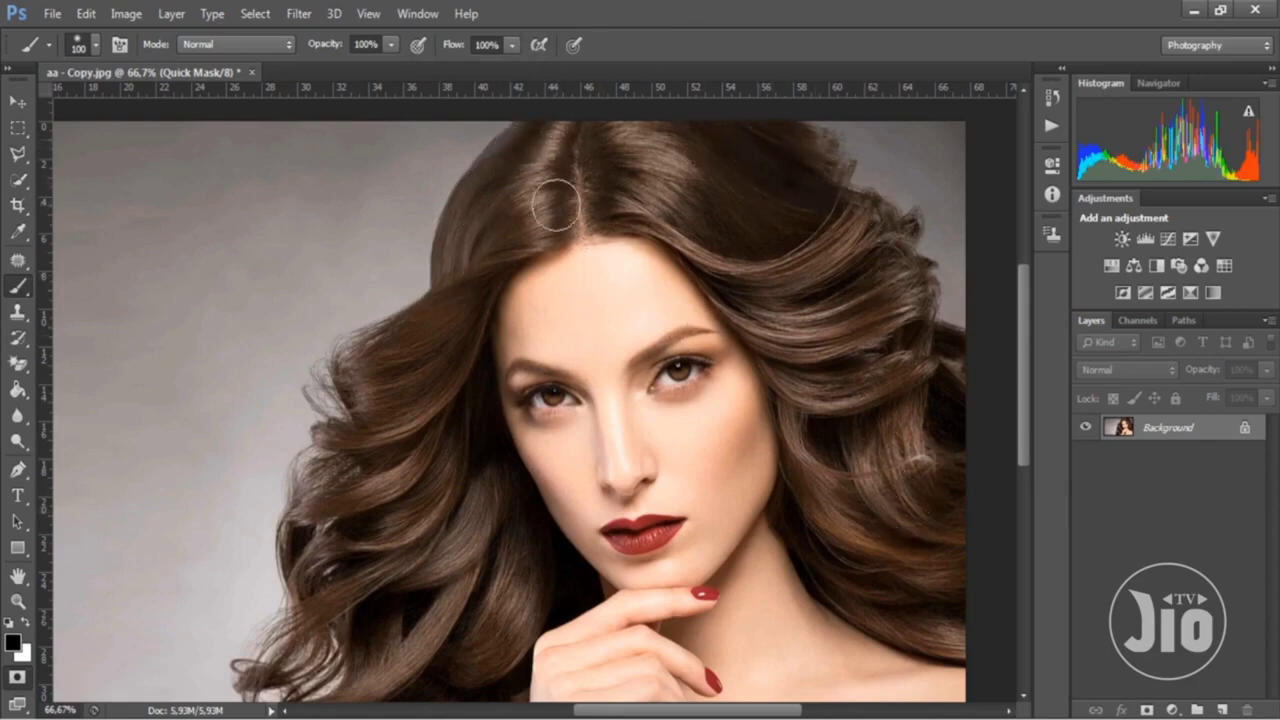
key(ctrl+plus)
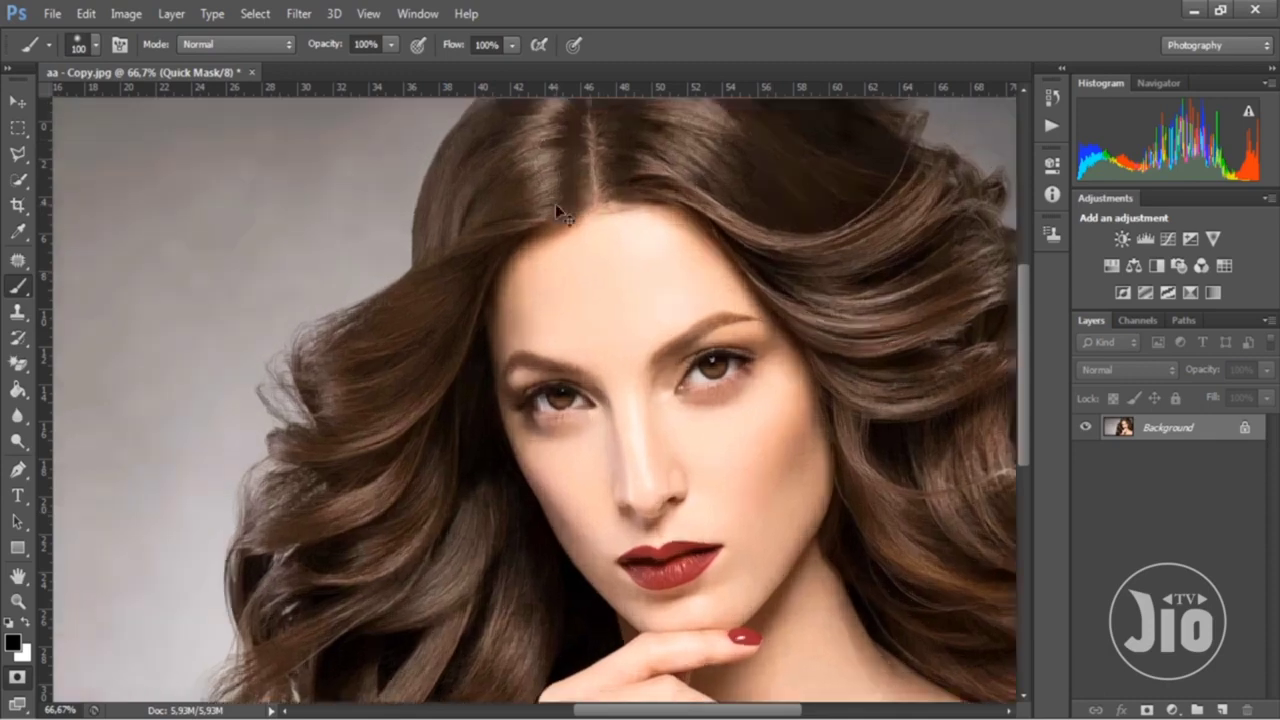
drag(566, 257, 586, 389)
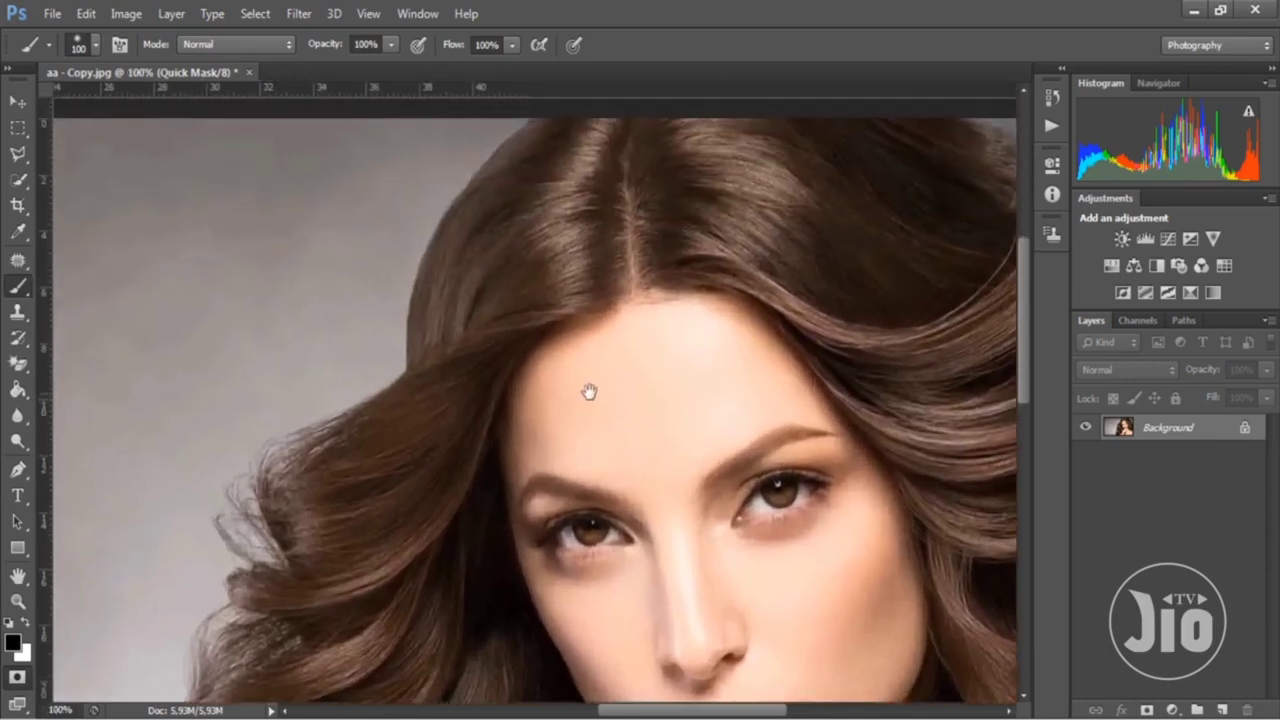
key(bracketleft)
key(bracketleft)
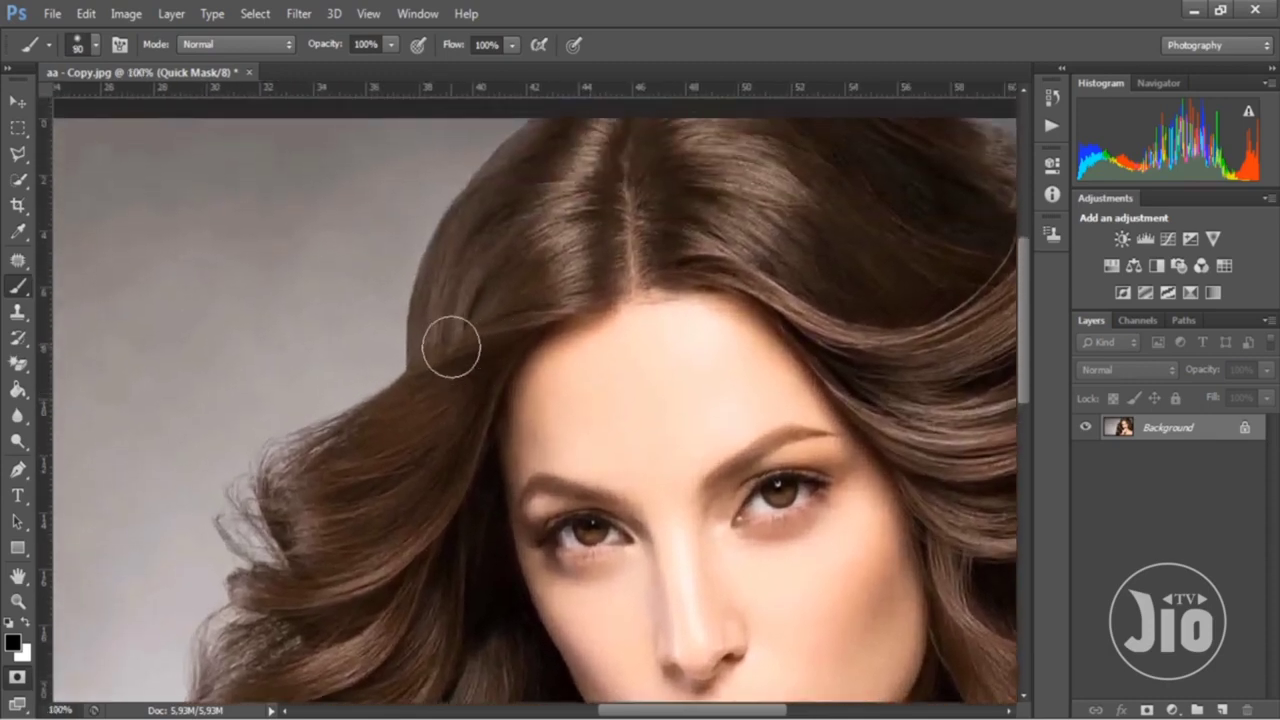
key(bracketleft)
Paint Quick Mask up the hair's left edge to the top and down the left side
click(430, 362)
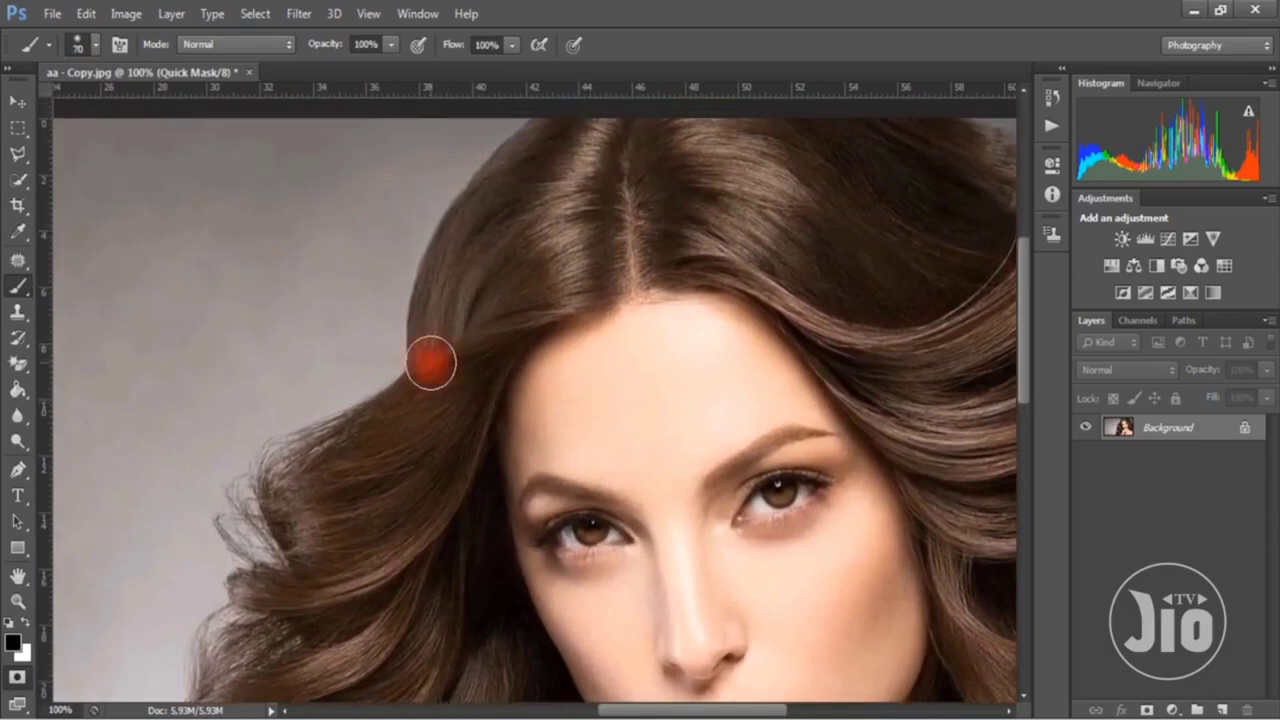
drag(430, 362, 465, 229)
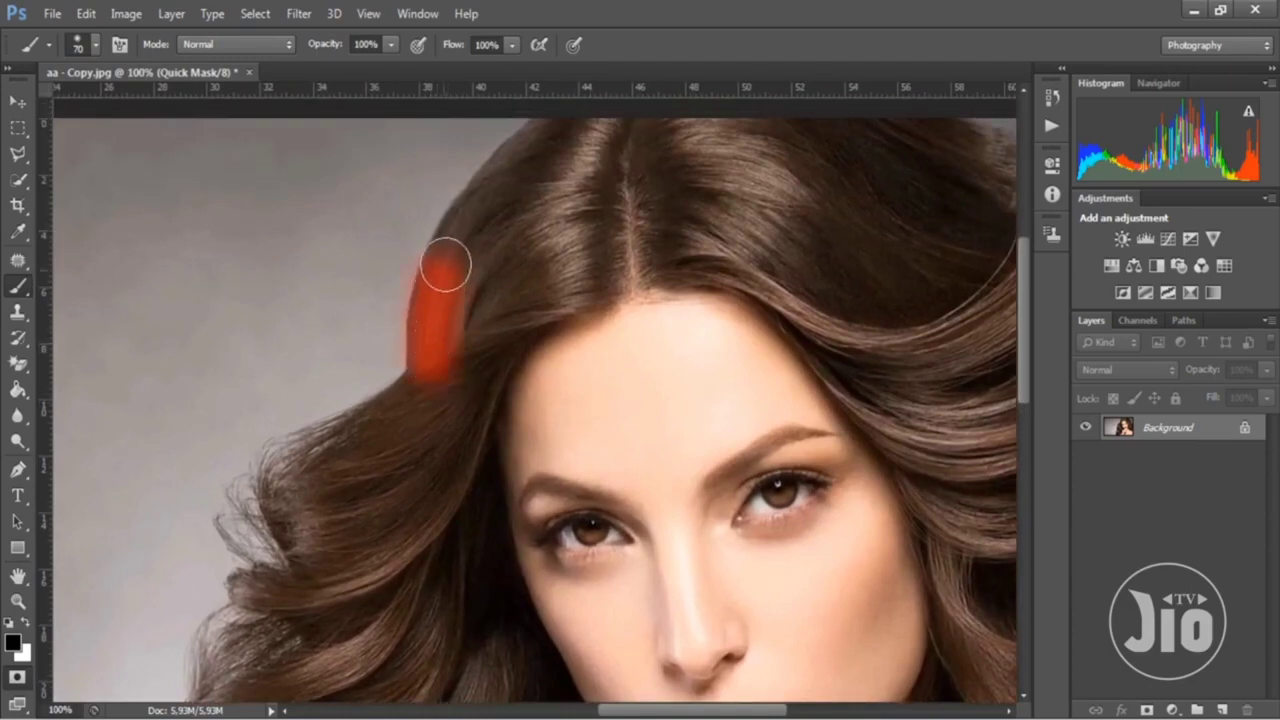
drag(465, 229, 558, 122)
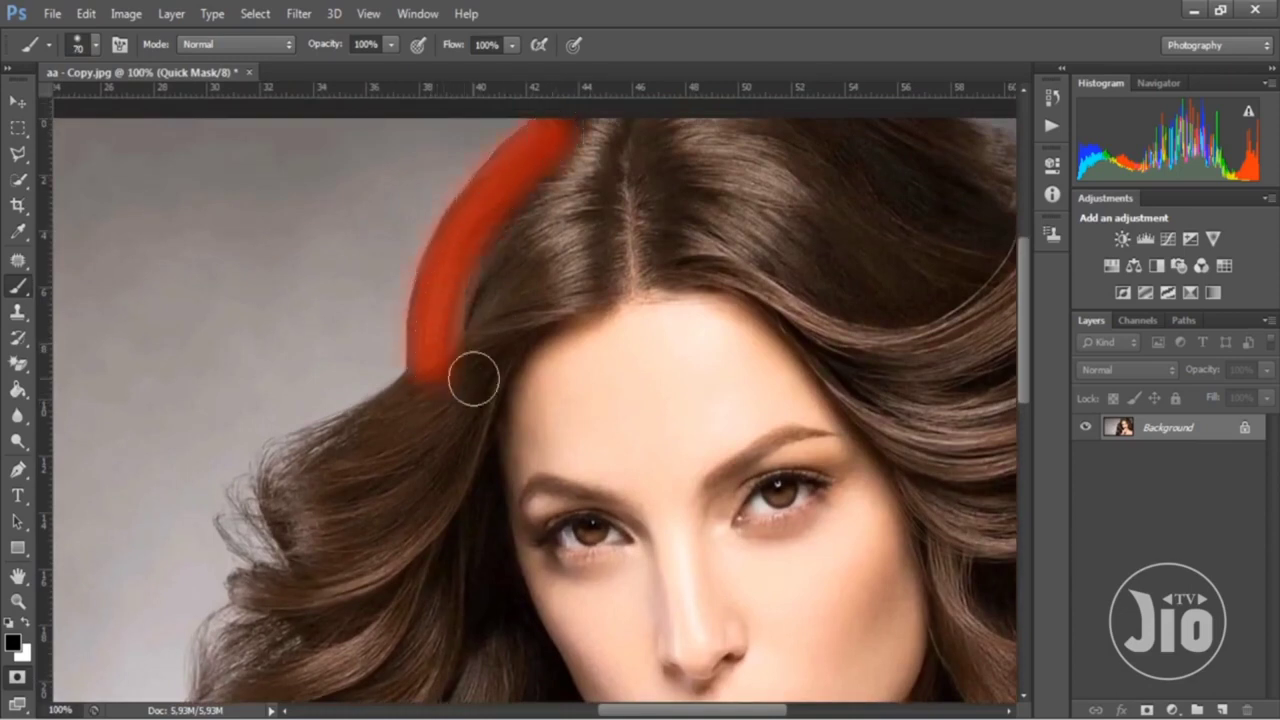
click(419, 395)
drag(419, 395, 300, 470)
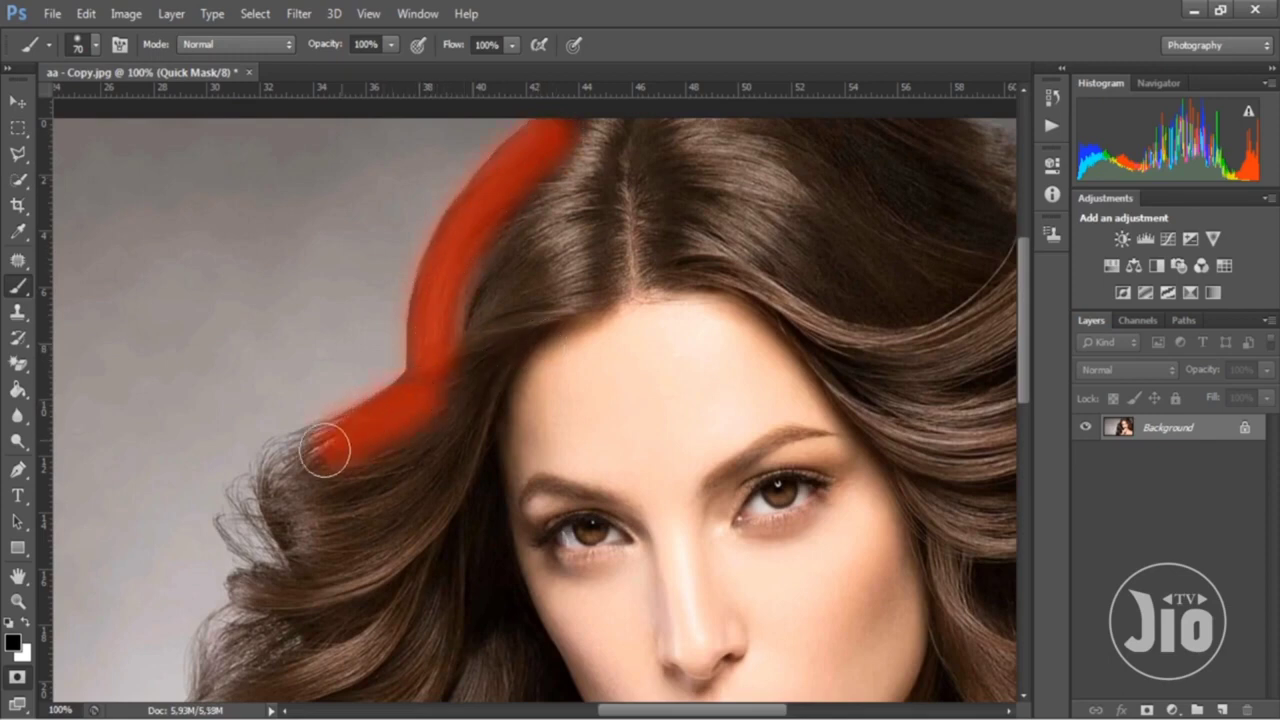
drag(300, 470, 314, 560)
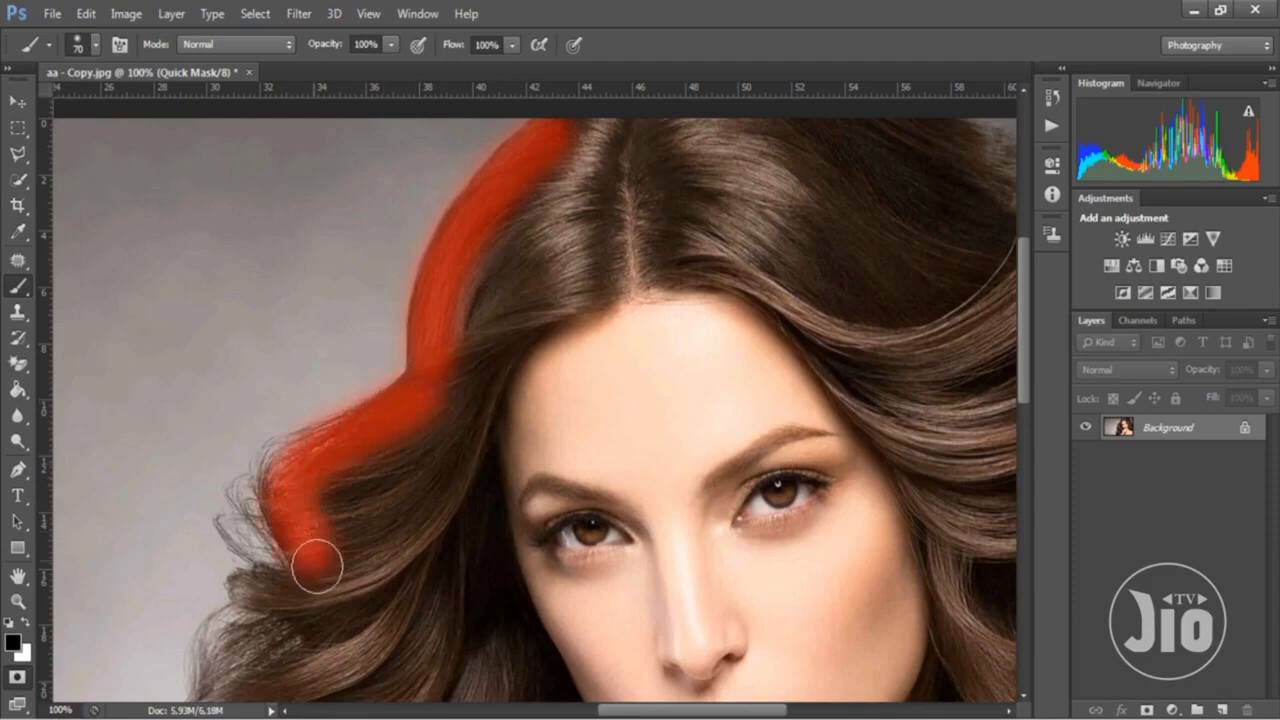
scroll(446, 491, down, 2)
scroll(446, 491, down, 3)
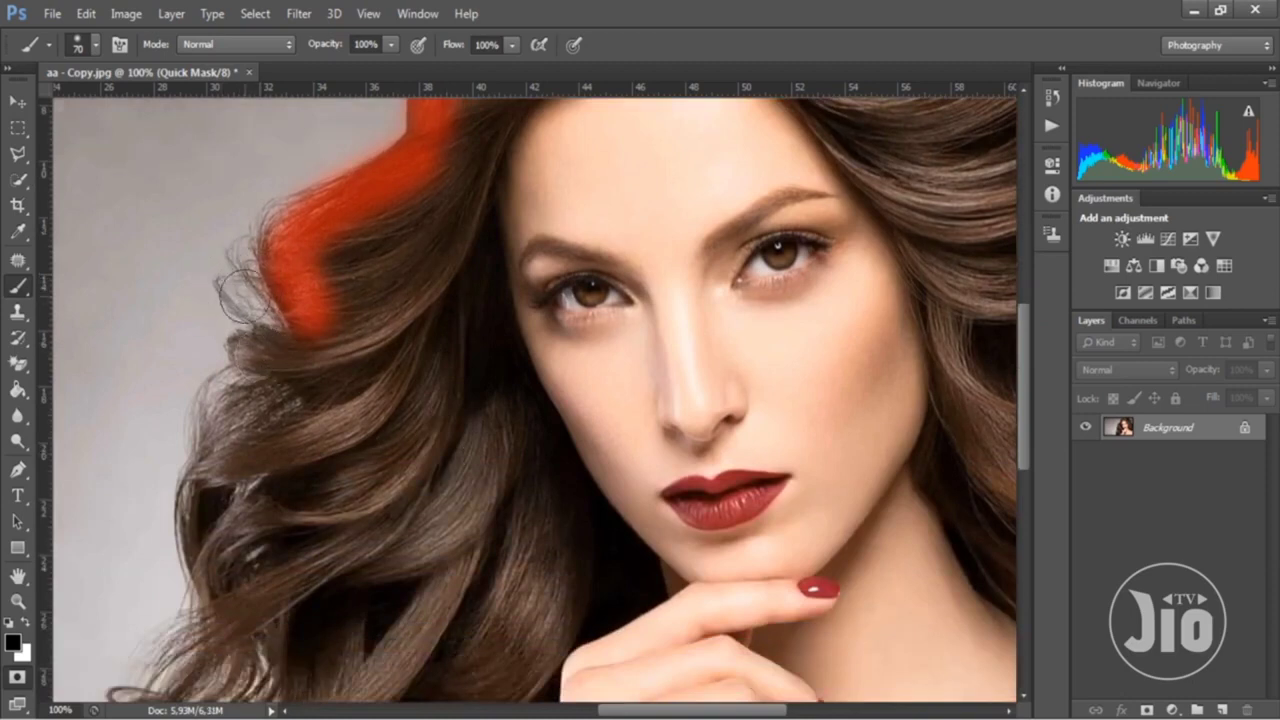
scroll(240, 290, down, 1)
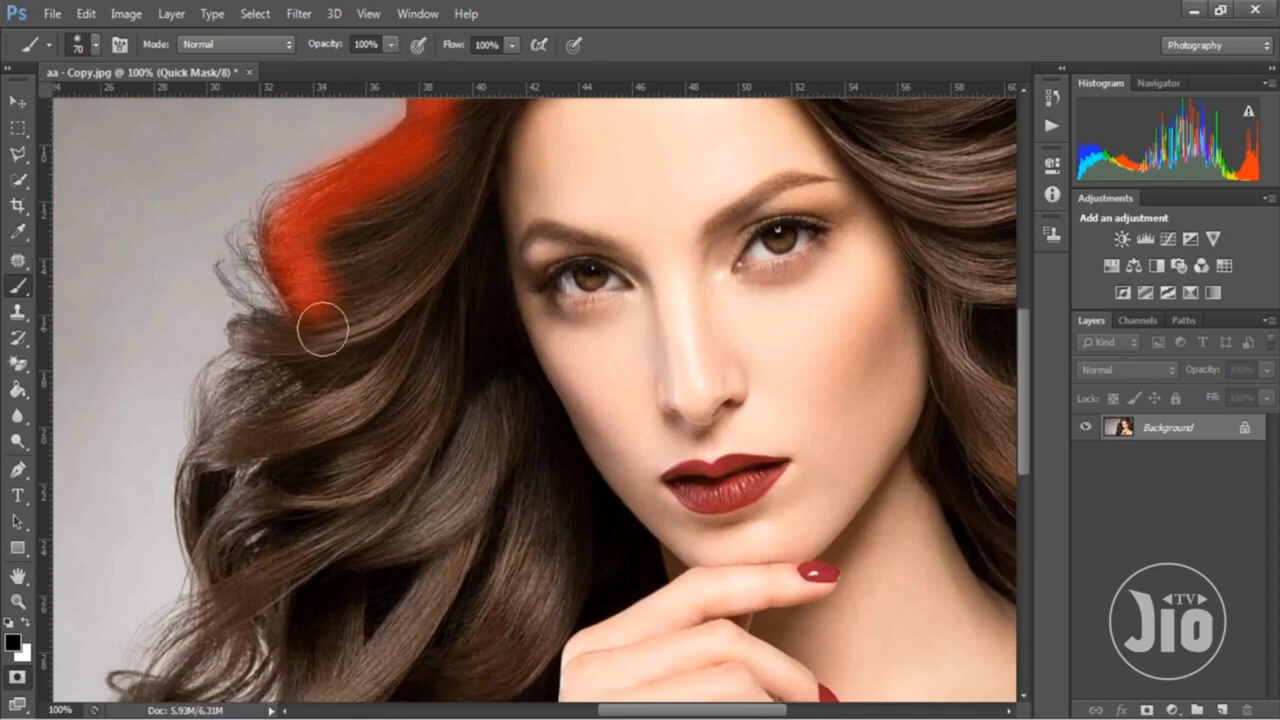
With a 60 px brush, mask the curling lower left hair down to its bottom
key(bracketleft)
mouse_move(315, 322)
mouse_down()
mouse_move(250, 335)
mouse_move(286, 343)
mouse_move(209, 437)
mouse_move(286, 420)
mouse_move(217, 449)
mouse_move(209, 543)
mouse_move(214, 480)
mouse_move(277, 466)
mouse_move(215, 540)
mouse_up()
scroll(425, 420, down, 1)
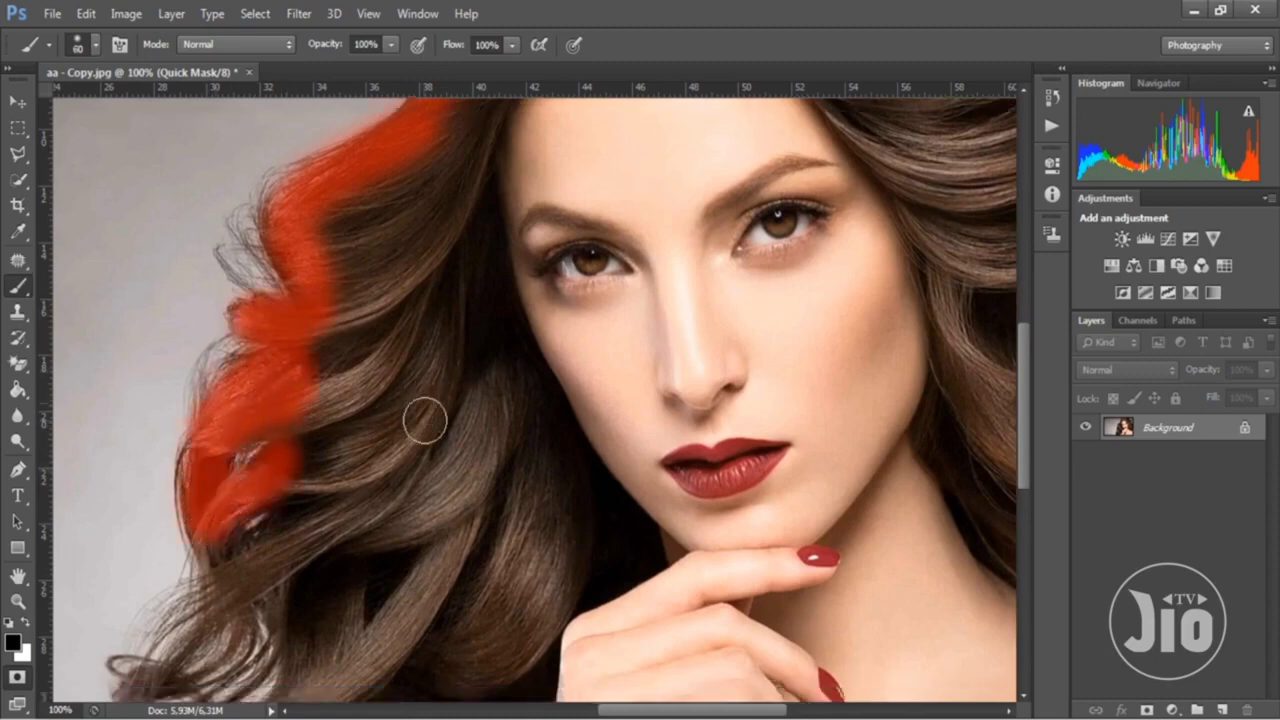
scroll(425, 420, down, 5)
mouse_move(223, 366)
mouse_down()
mouse_move(214, 400)
mouse_move(228, 418)
mouse_move(251, 380)
mouse_move(283, 372)
mouse_up()
mouse_move(277, 432)
mouse_down()
mouse_move(297, 480)
mouse_move(286, 534)
mouse_move(160, 580)
mouse_up()
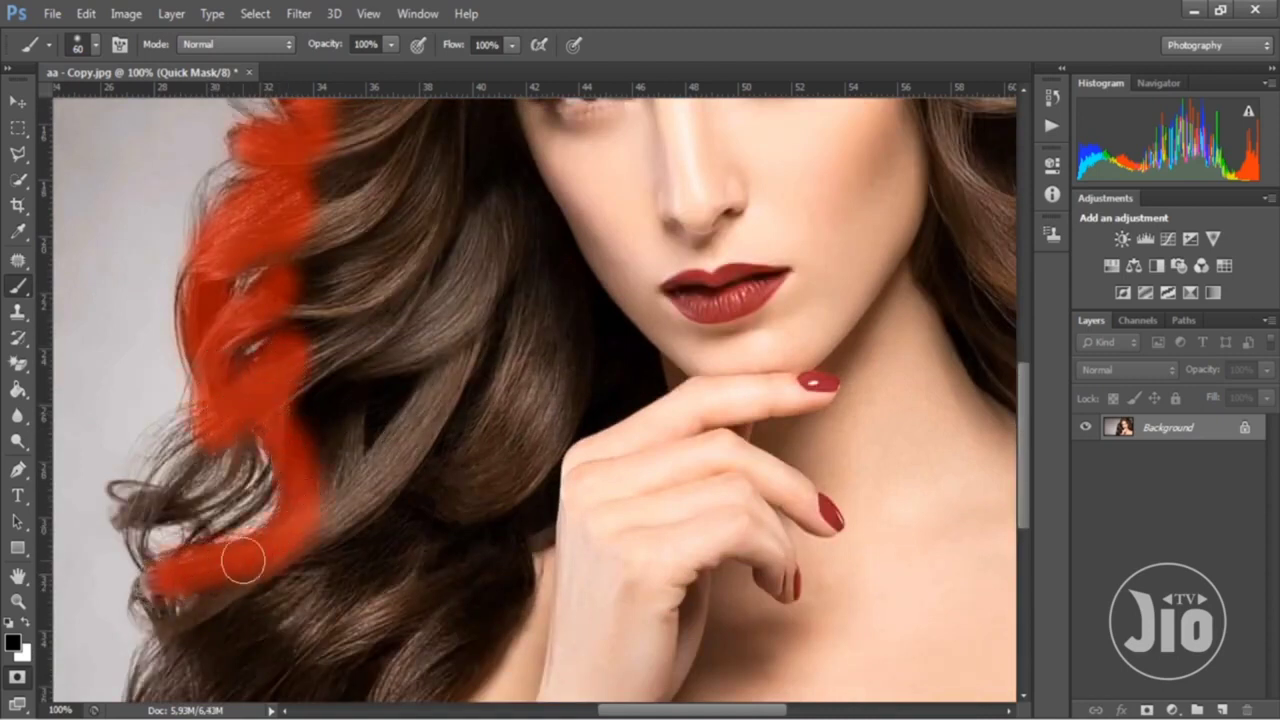
scroll(243, 562, down, 2)
scroll(306, 394, down, 1)
scroll(300, 397, down, 2)
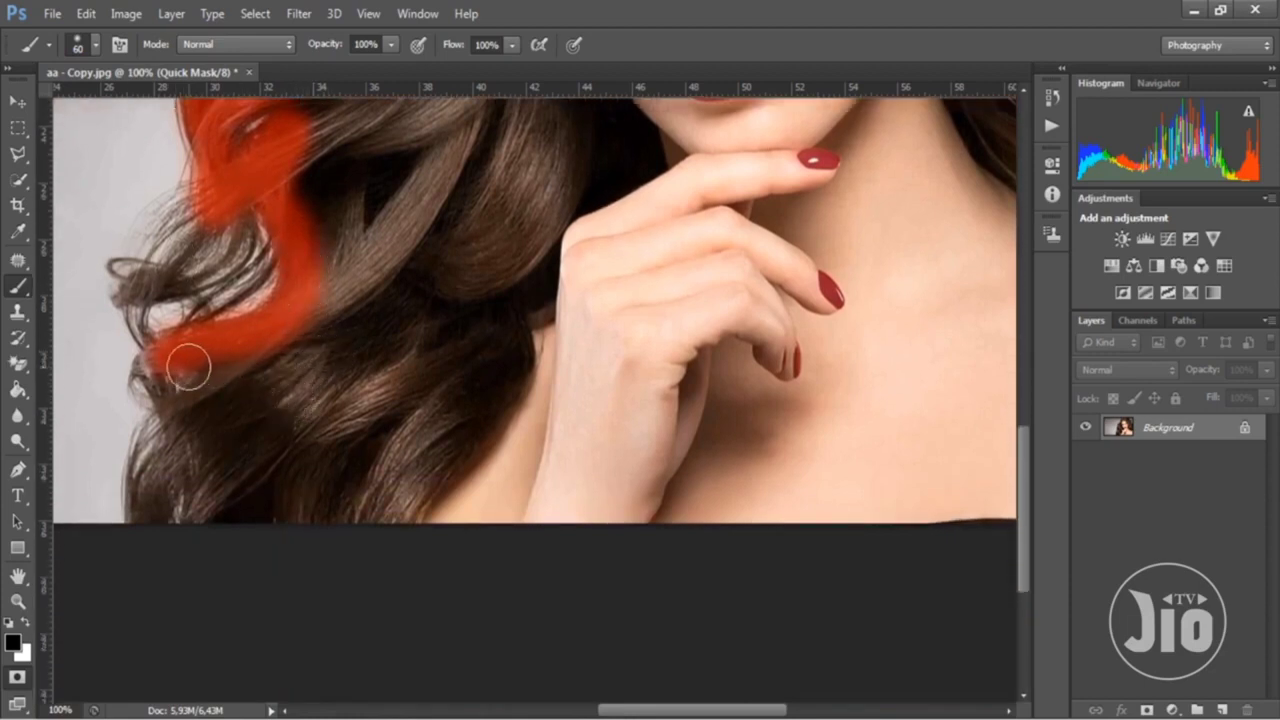
mouse_move(165, 365)
mouse_down()
mouse_move(143, 514)
mouse_move(234, 371)
mouse_move(234, 417)
mouse_move(186, 531)
mouse_move(264, 371)
mouse_up()
scroll(229, 409, up, 5)
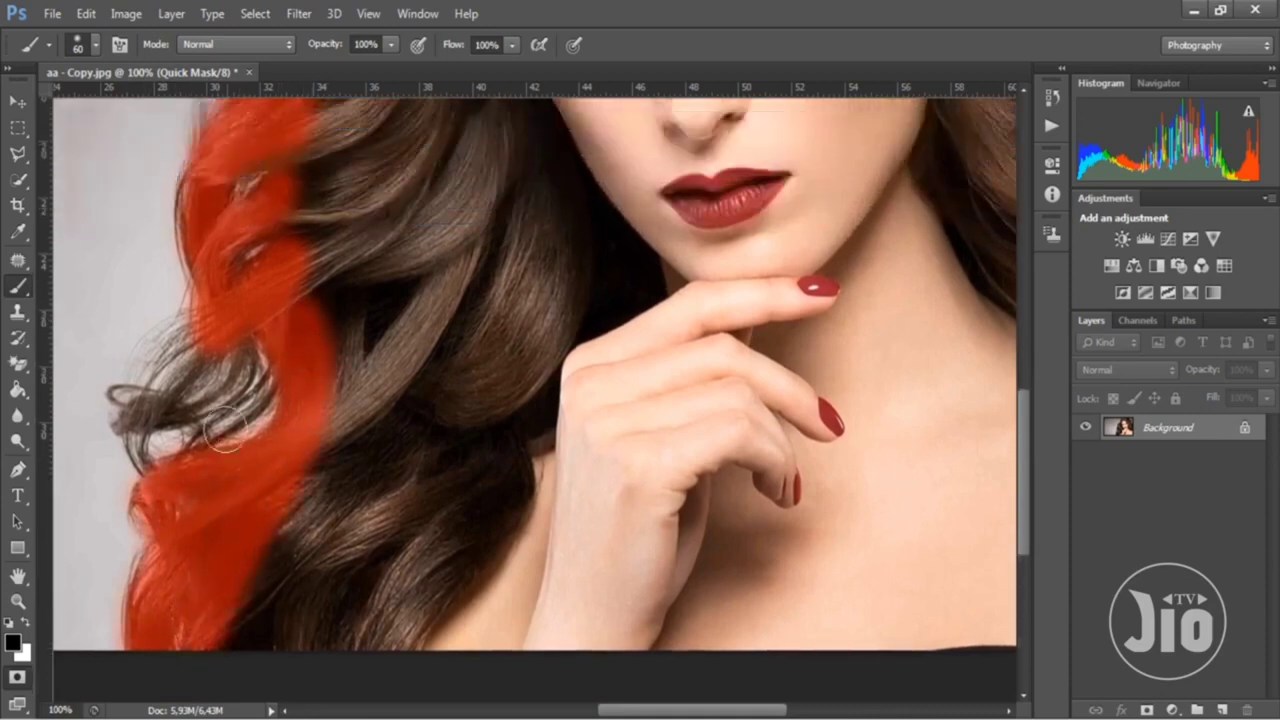
scroll(218, 461, up, 3)
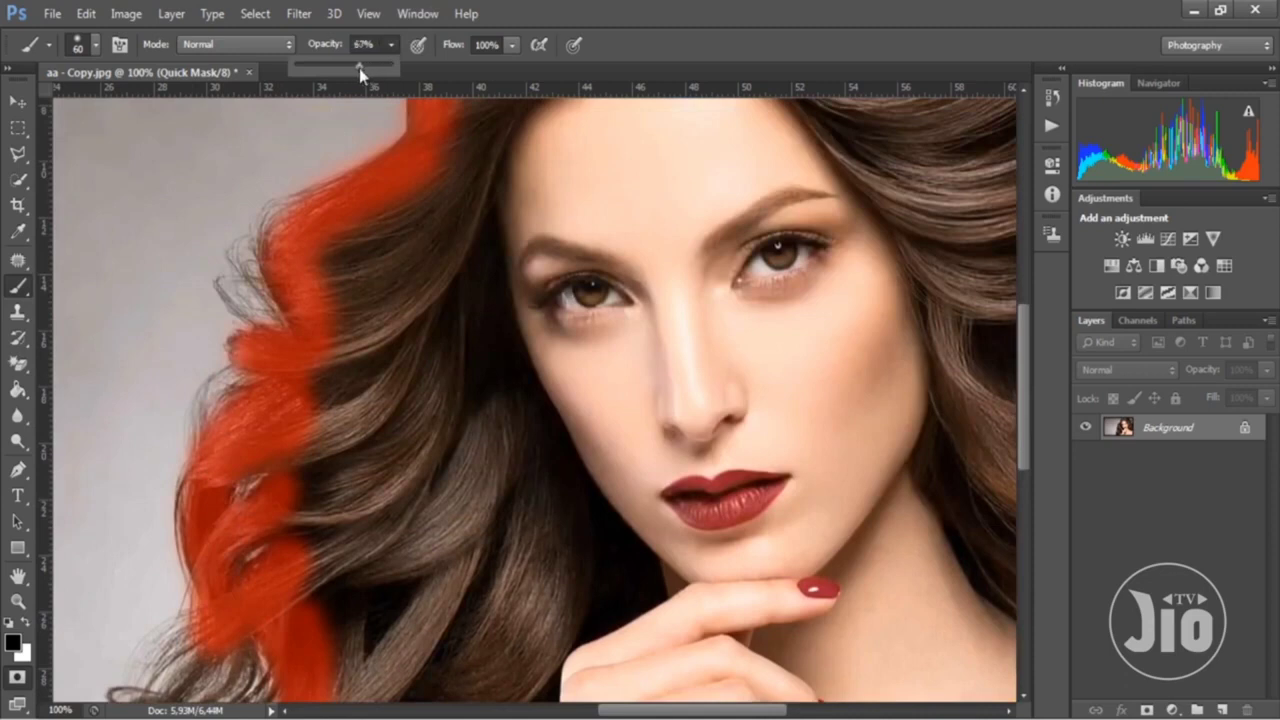
Keep 67% brush opacity and mask the loose curl near the left edge
click(600, 18)
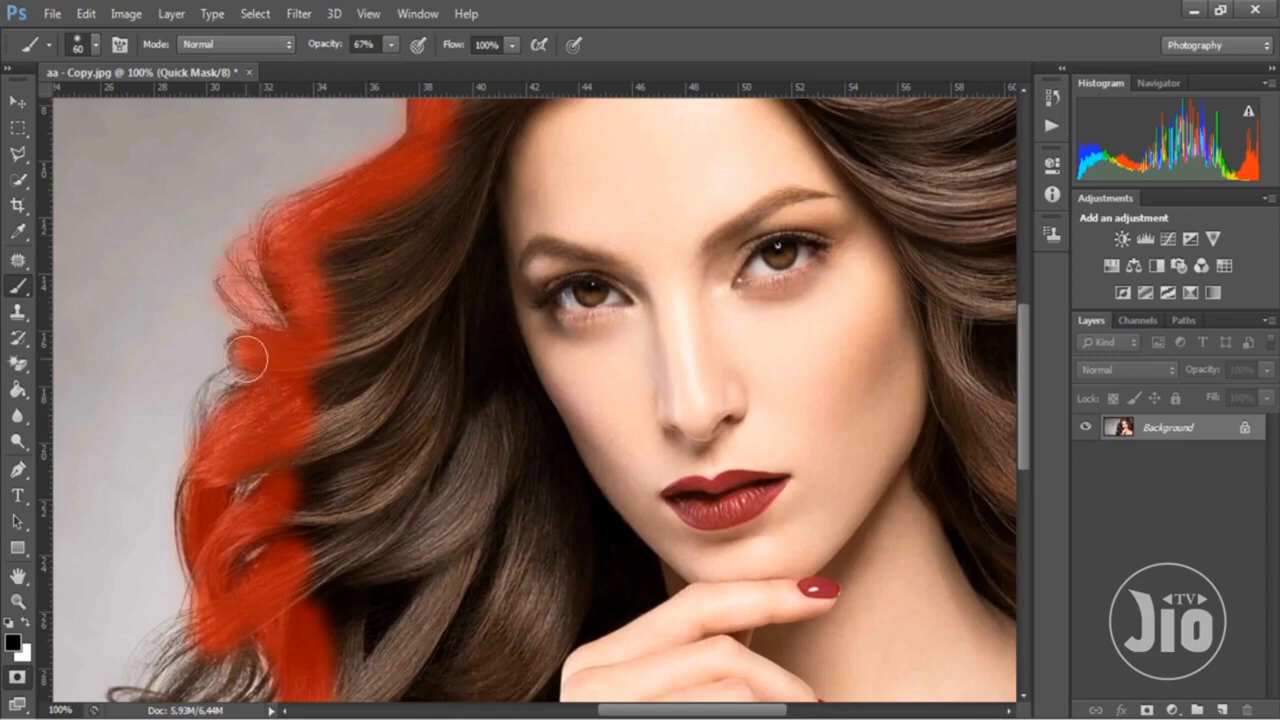
scroll(290, 451, down, 3)
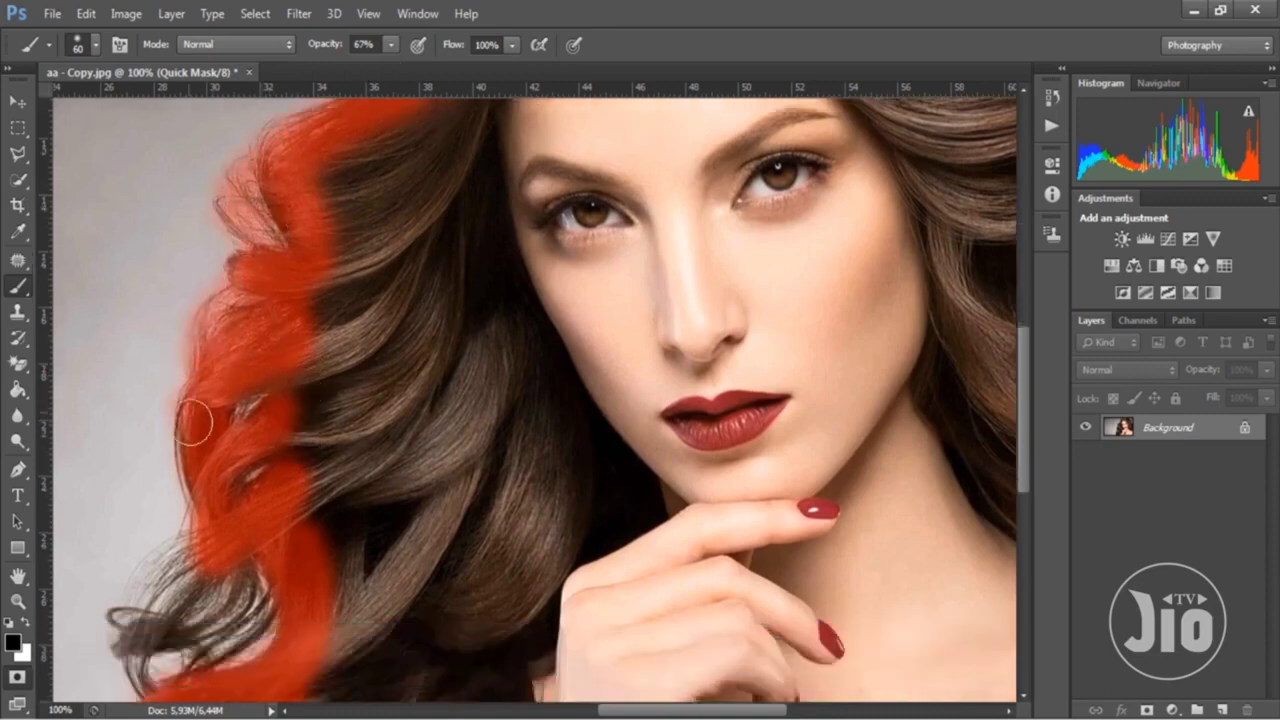
scroll(240, 467, down, 5)
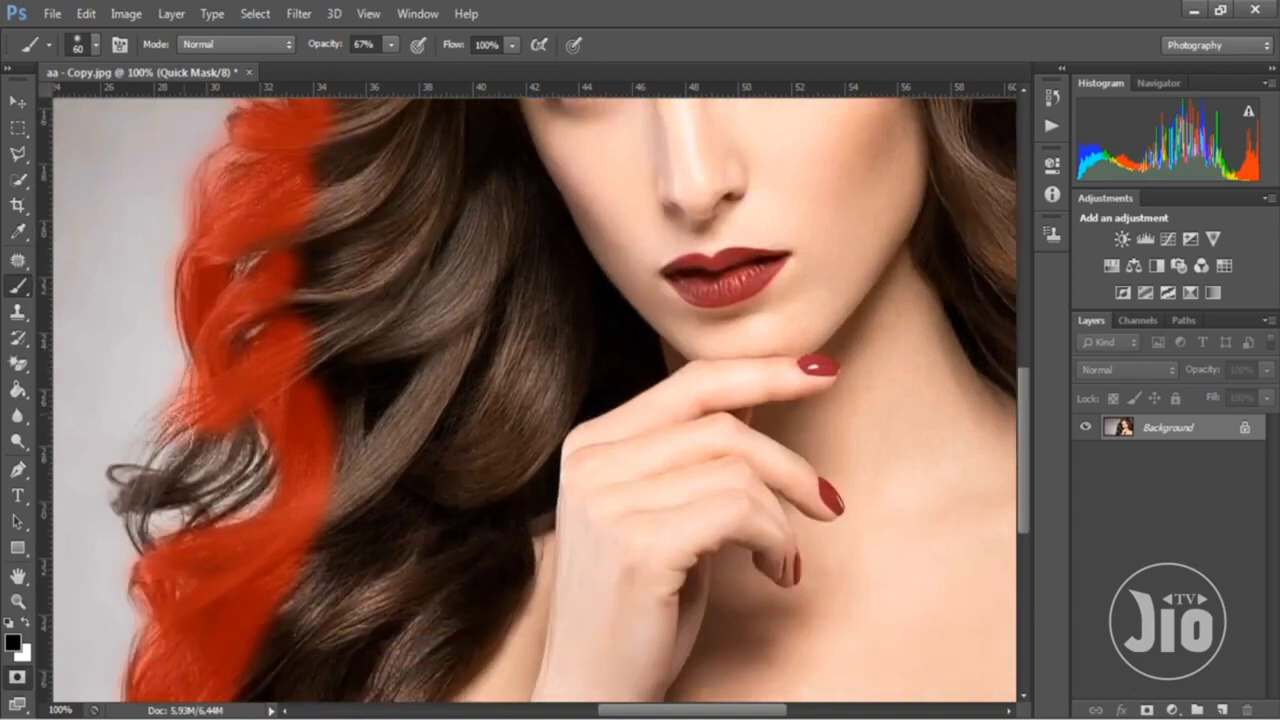
mouse_move(185, 430)
mouse_down()
mouse_move(115, 470)
mouse_move(150, 540)
mouse_move(179, 477)
mouse_up()
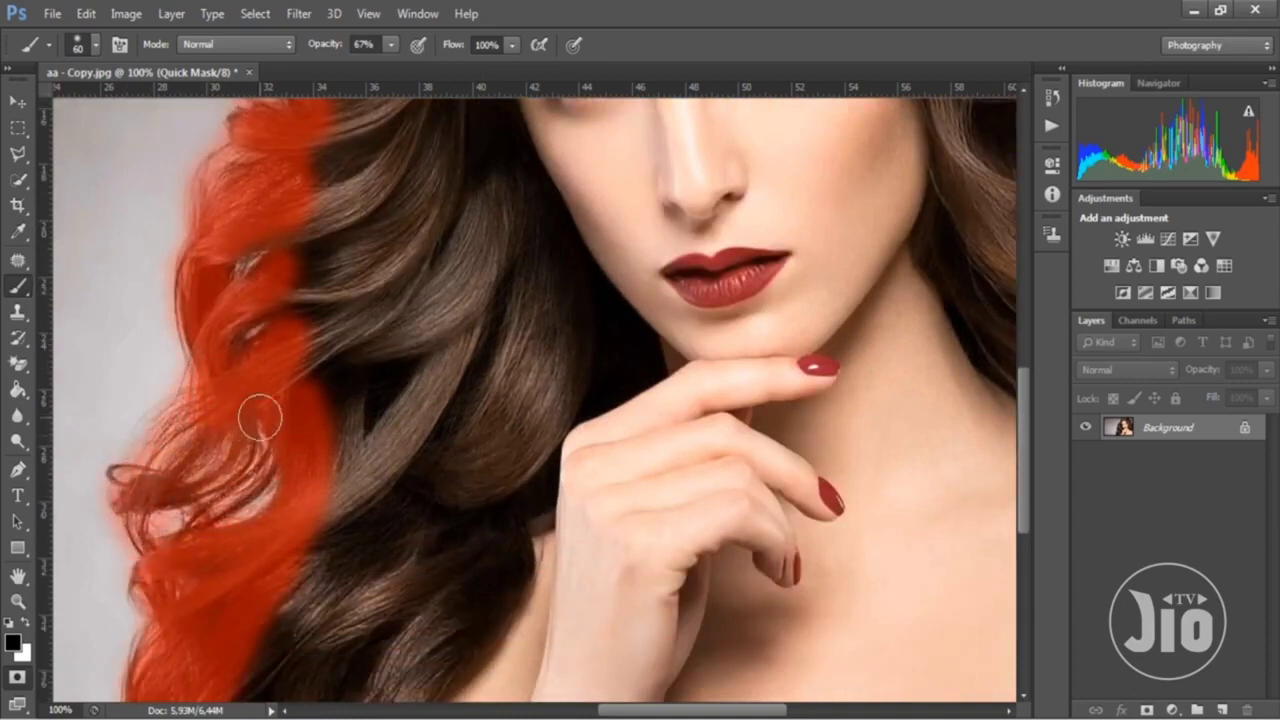
scroll(366, 486, up, 2)
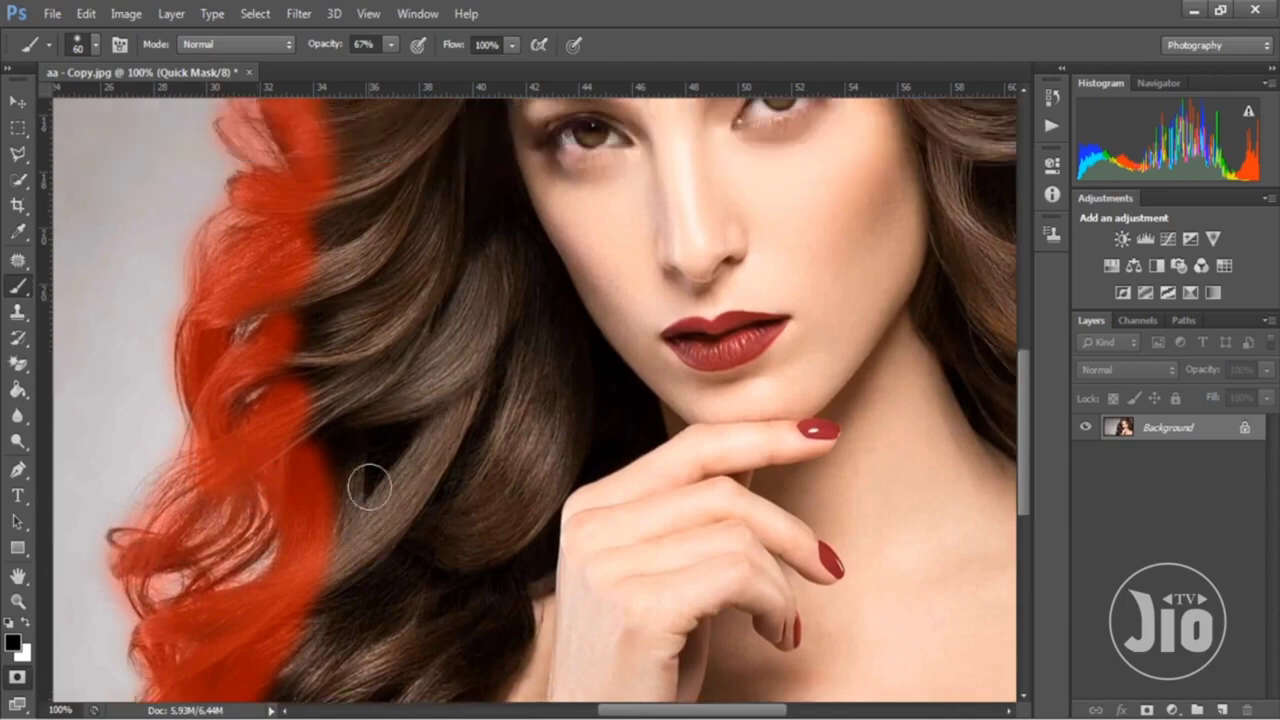
scroll(366, 486, up, 5)
scroll(400, 475, up, 6)
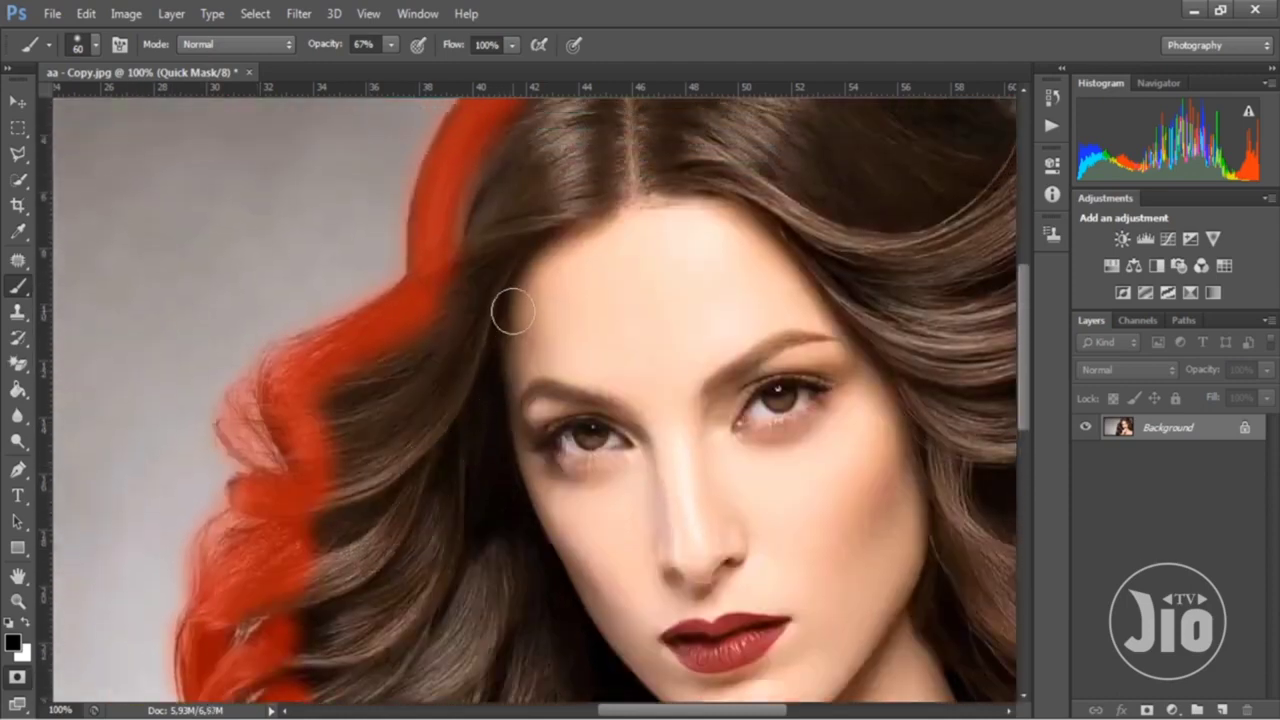
scroll(510, 315, up, 2)
At 100% opacity, mask the hair down the parting and along the edge beside the face
mouse_move(390, 45)
mouse_down()
mouse_move(404, 69)
mouse_move(430, 69)
mouse_up()
mouse_move(609, 127)
mouse_down()
mouse_move(597, 302)
mouse_move(531, 329)
mouse_move(487, 390)
mouse_up()
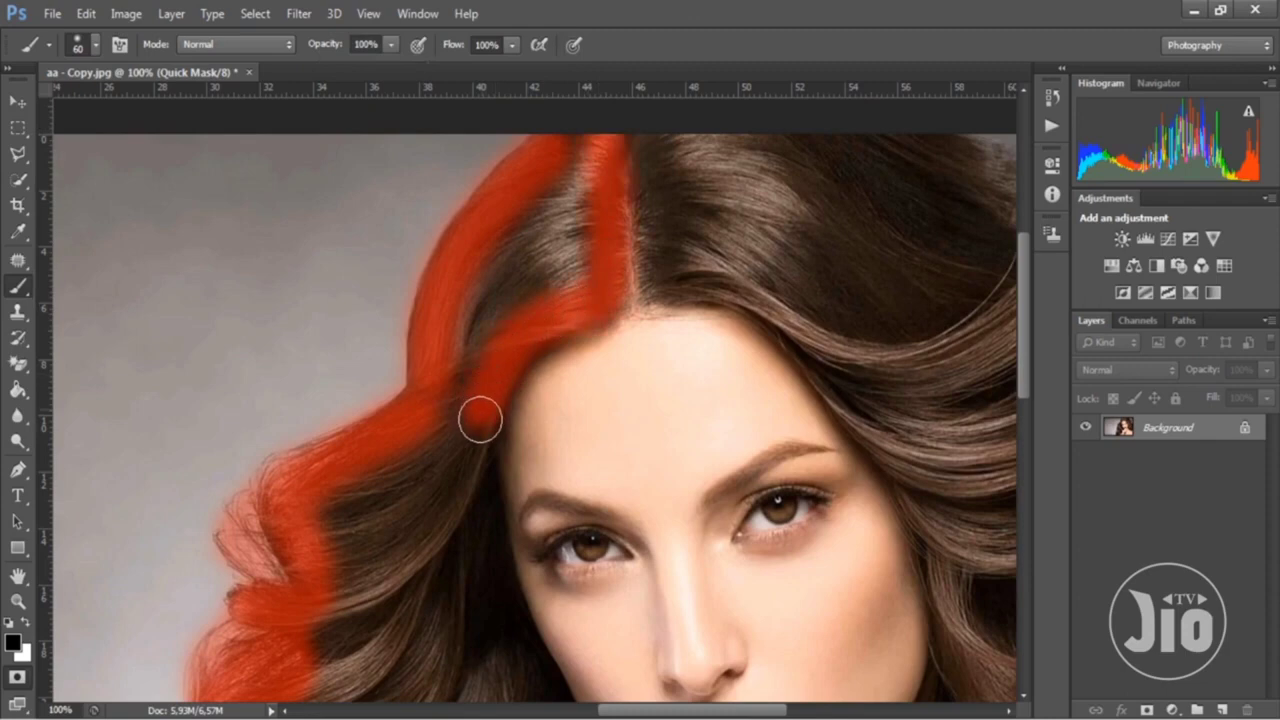
scroll(471, 446, down, 2)
scroll(474, 449, down, 2)
scroll(476, 410, down, 1)
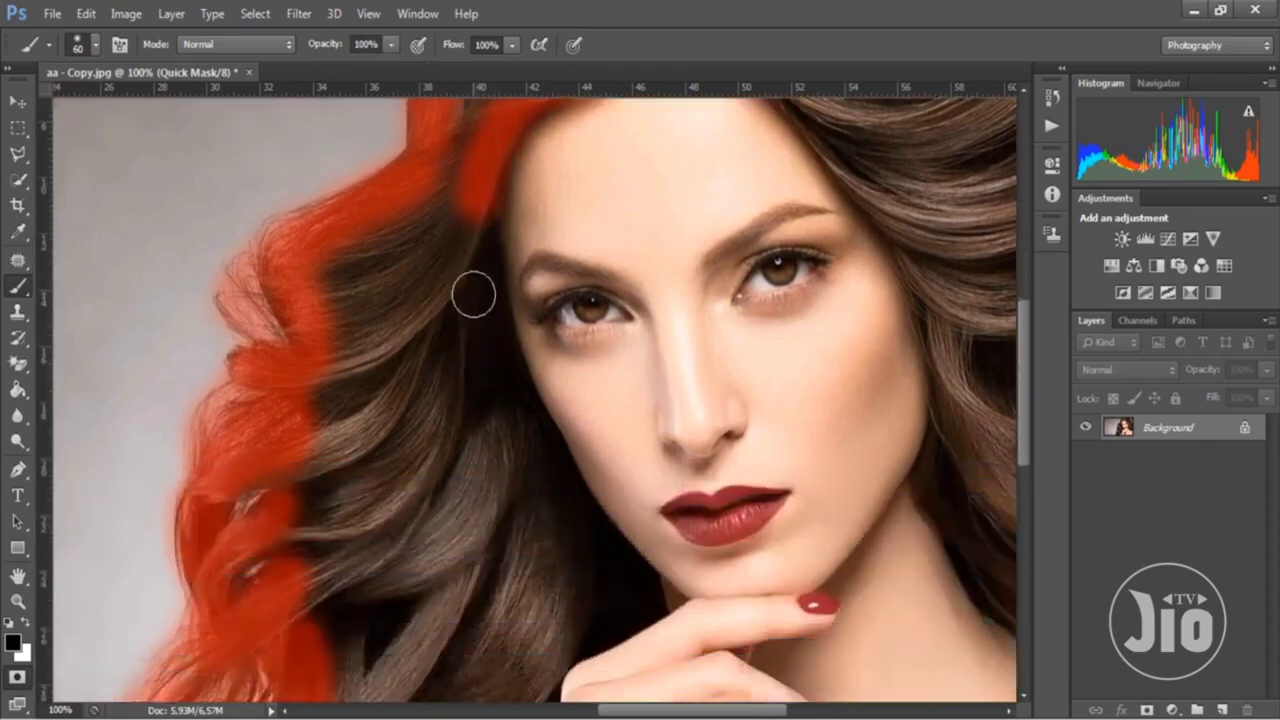
mouse_move(474, 222)
mouse_down()
mouse_move(507, 393)
mouse_move(569, 514)
mouse_up()
scroll(569, 514, down, 3)
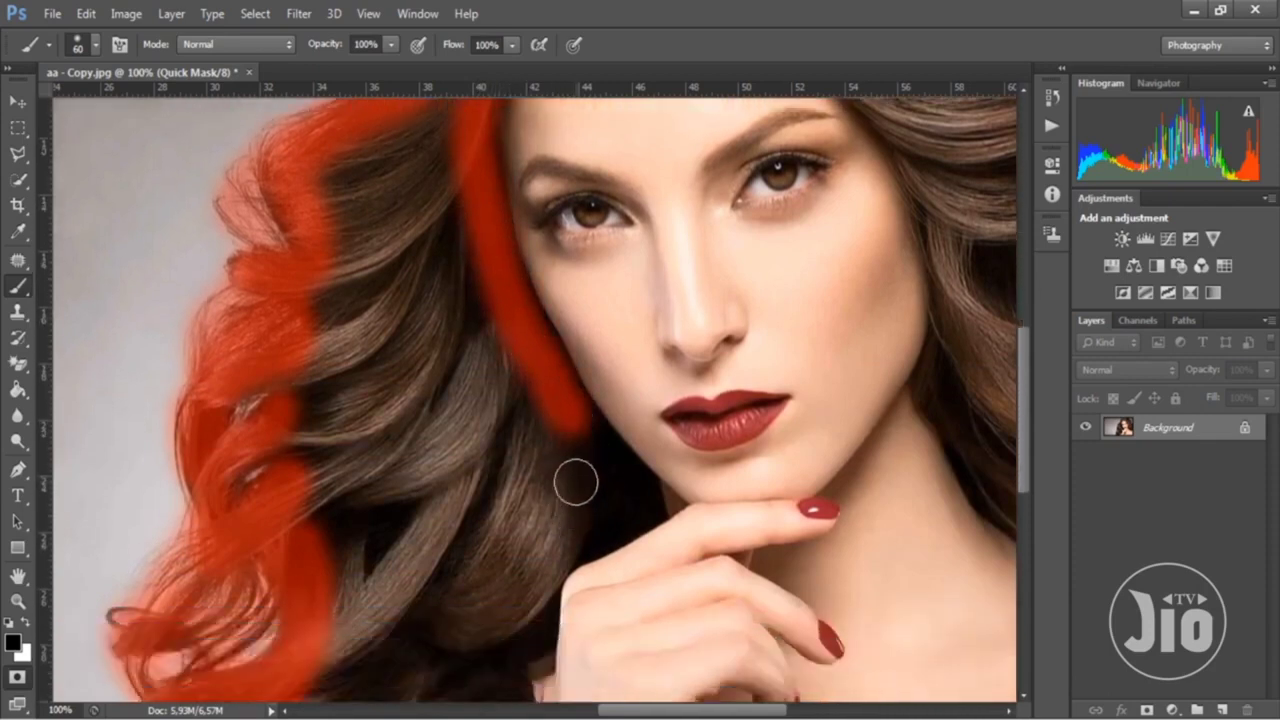
drag(578, 428, 613, 471)
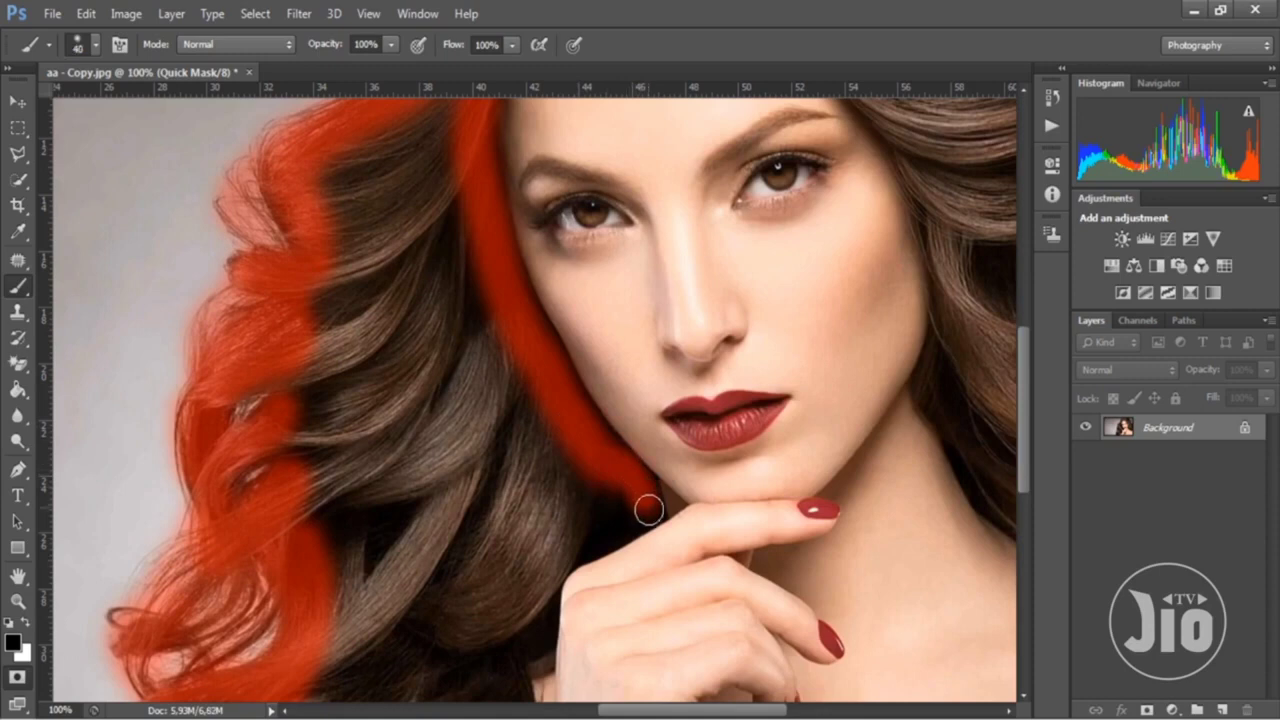
Mask the hair near the chin down to the image bottom, then upward with a 90 px brush
mouse_move(635, 516)
mouse_down()
mouse_move(577, 540)
mouse_move(603, 494)
mouse_move(625, 490)
mouse_up()
scroll(614, 416, down, 3)
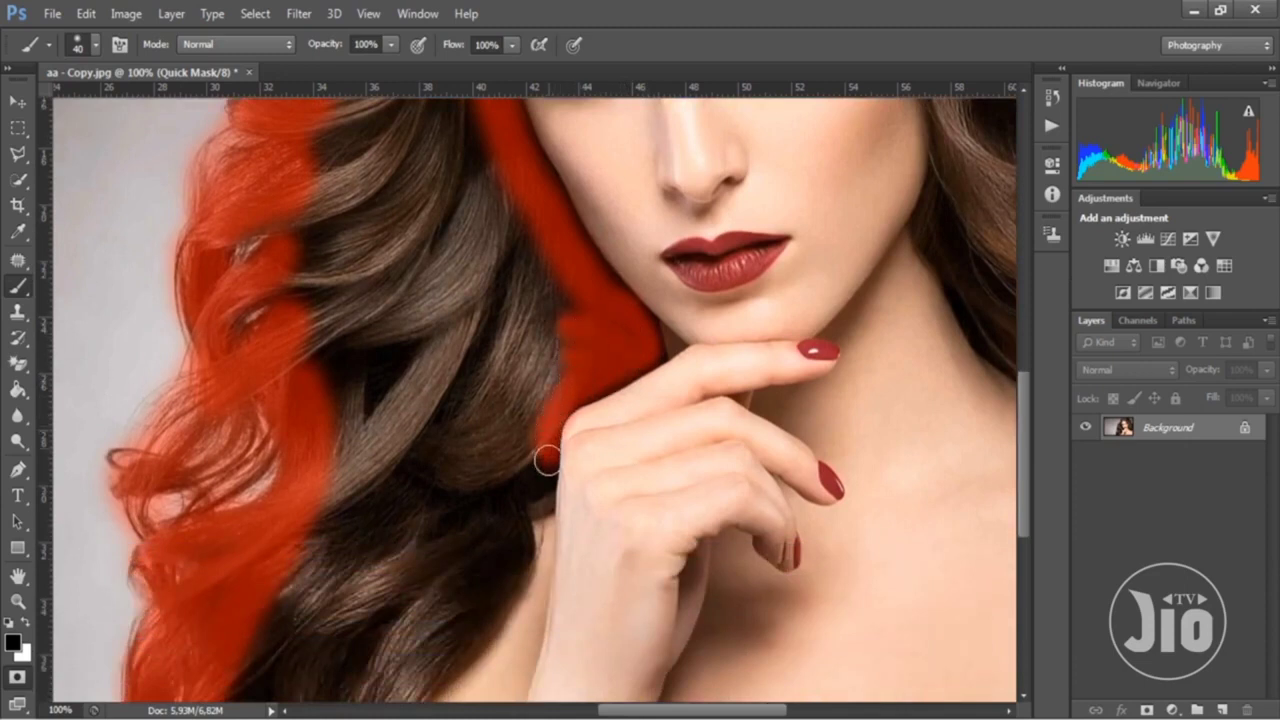
scroll(520, 525, down, 2)
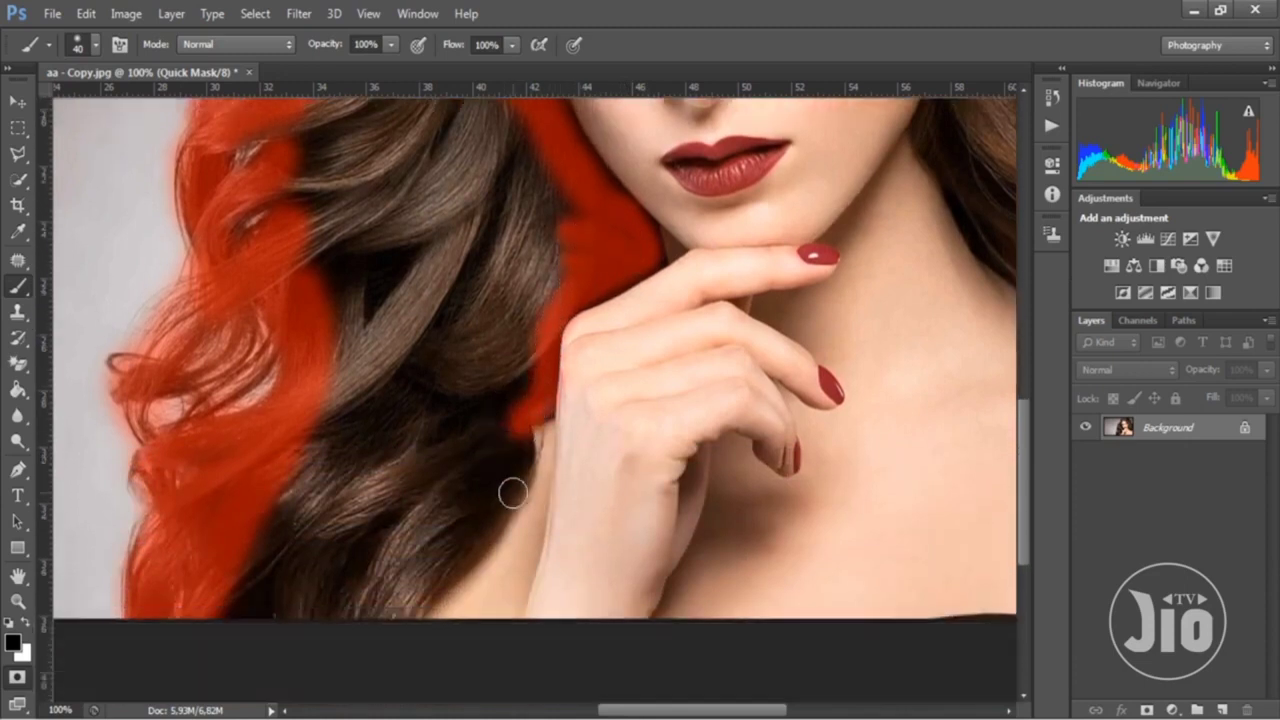
scroll(510, 490, down, 1)
mouse_move(522, 400)
mouse_down()
mouse_move(489, 463)
mouse_move(407, 558)
mouse_up()
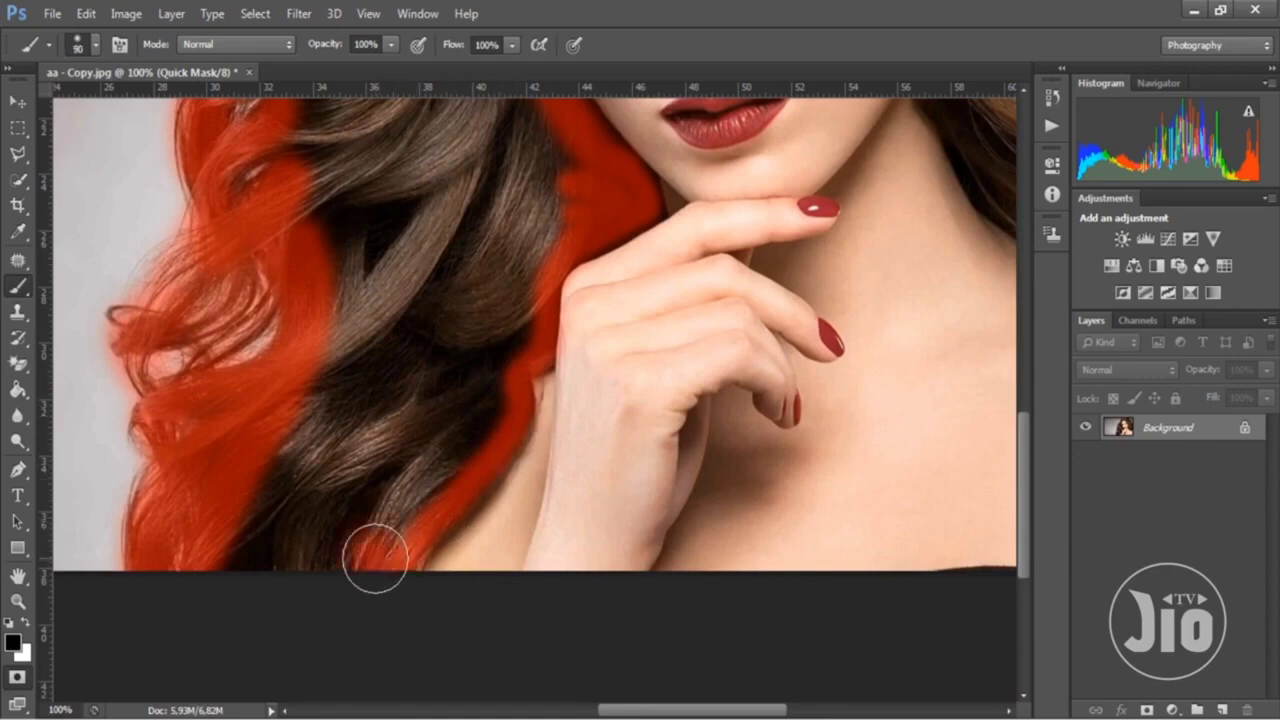
key(bracketright)
key(bracketright)
key(bracketright)
mouse_move(374, 554)
mouse_down()
mouse_move(471, 408)
mouse_move(297, 586)
mouse_move(349, 371)
mouse_move(232, 574)
mouse_move(394, 477)
mouse_move(331, 274)
mouse_move(369, 411)
mouse_move(314, 349)
mouse_move(334, 178)
mouse_move(434, 143)
mouse_move(531, 329)
mouse_move(544, 390)
mouse_move(514, 491)
mouse_move(460, 531)
mouse_move(523, 323)
mouse_move(417, 566)
mouse_move(474, 266)
mouse_move(363, 503)
mouse_move(417, 180)
mouse_move(348, 367)
mouse_up()
Mask the remaining dark brown patch and the hair right of the parting
scroll(380, 412, up, 1)
scroll(380, 390, up, 4)
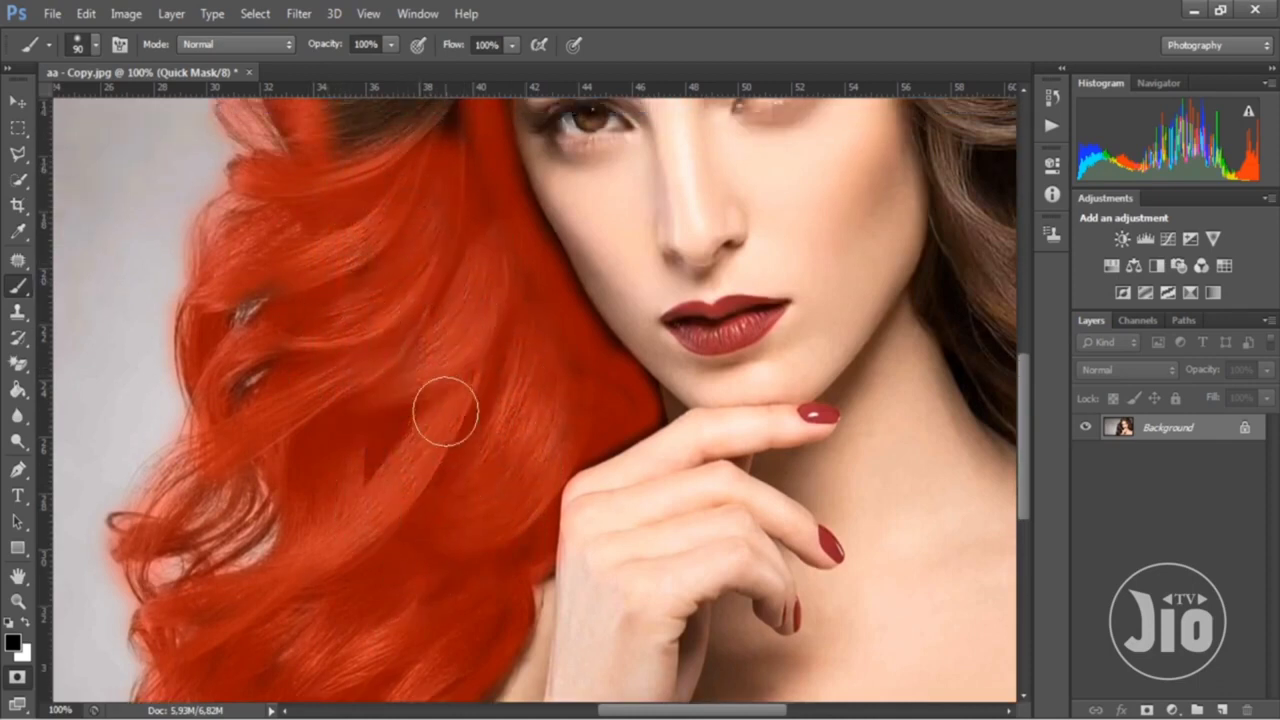
scroll(443, 409, up, 5)
scroll(400, 420, up, 2)
mouse_move(363, 435)
mouse_down()
mouse_move(354, 309)
mouse_move(400, 323)
mouse_move(429, 297)
mouse_move(435, 389)
mouse_move(580, 129)
mouse_move(563, 257)
mouse_move(606, 244)
mouse_up()
scroll(435, 389, up, 4)
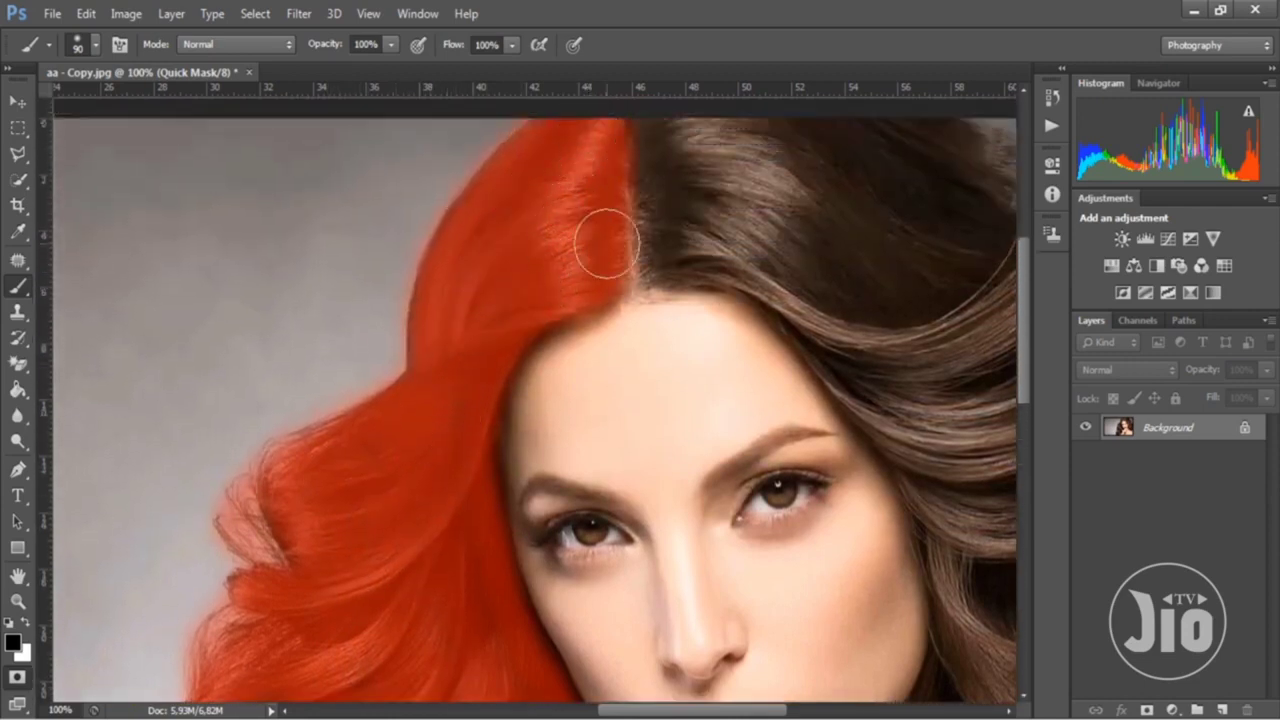
drag(683, 318, 370, 374)
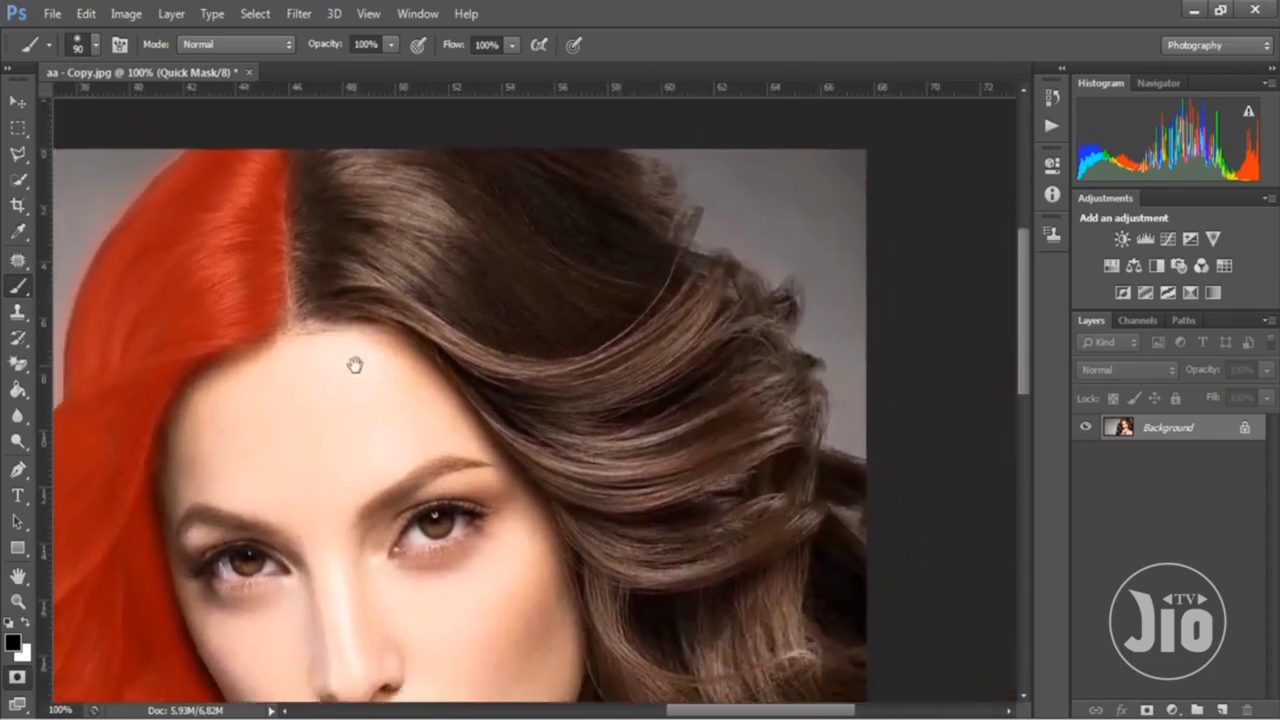
drag(354, 363, 370, 323)
mouse_move(353, 140)
mouse_down()
mouse_move(363, 129)
mouse_move(354, 223)
mouse_move(378, 253)
mouse_move(414, 243)
mouse_move(486, 266)
mouse_move(580, 377)
mouse_up()
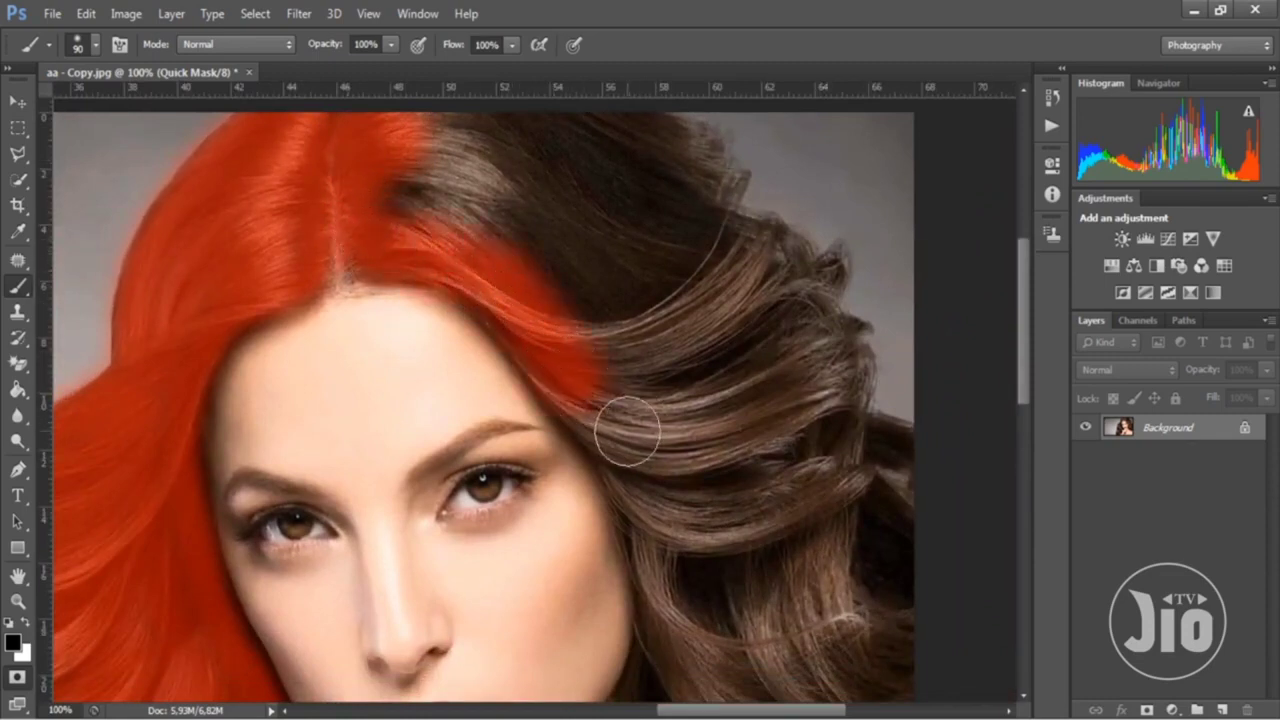
Using 70–80 px brushes, mask the right-side hair by the temple, cheek, jaw, crown and last strand
scroll(663, 400, down, 3)
scroll(663, 400, down, 2)
key(bracketleft)
key(bracketleft)
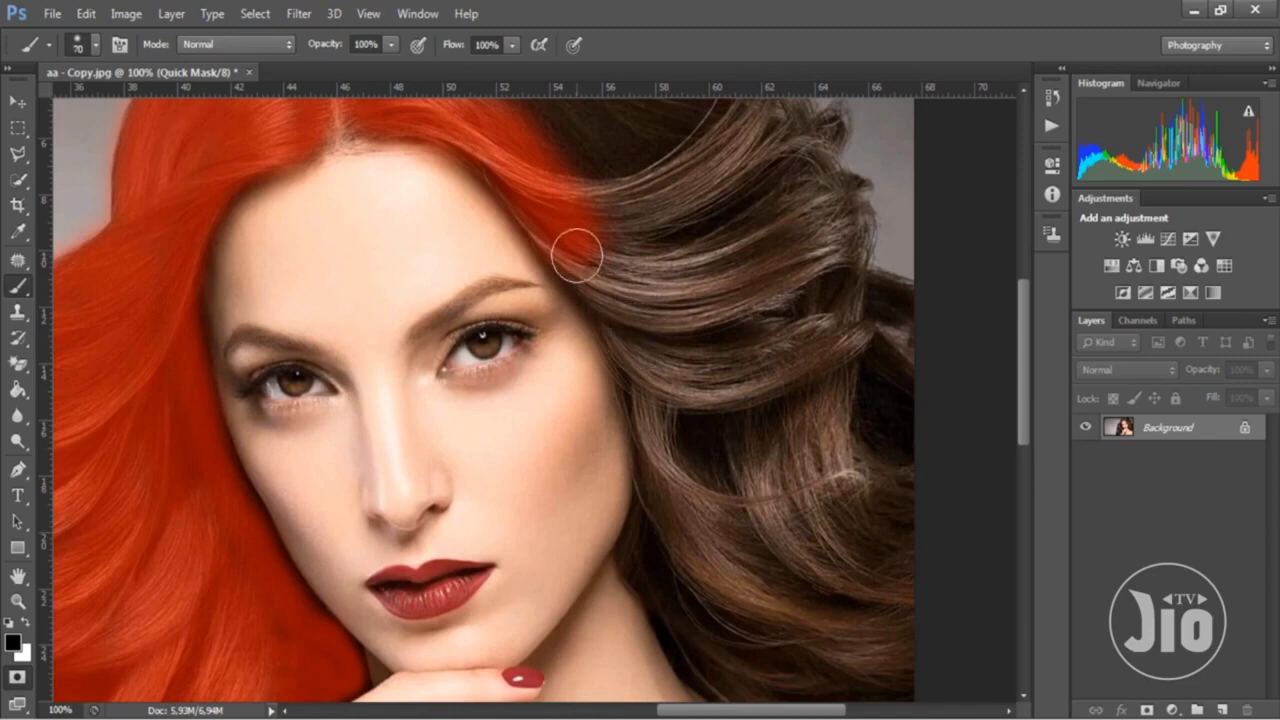
mouse_move(586, 257)
mouse_down()
mouse_move(657, 423)
mouse_move(669, 498)
mouse_up()
scroll(669, 498, down, 3)
key(bracketright)
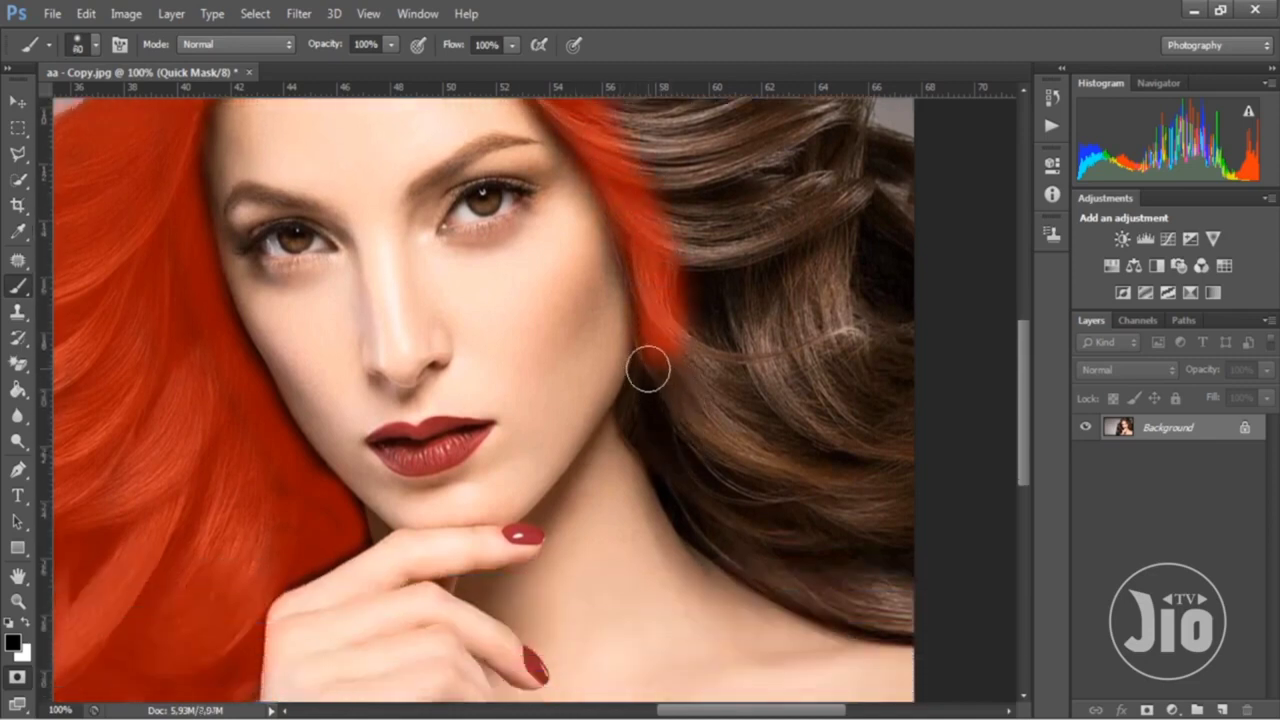
mouse_move(654, 348)
mouse_down()
mouse_move(643, 431)
mouse_move(683, 511)
mouse_move(795, 591)
mouse_move(919, 625)
mouse_move(689, 449)
mouse_move(751, 523)
mouse_move(790, 476)
mouse_move(686, 360)
mouse_move(797, 400)
mouse_move(749, 320)
mouse_move(789, 299)
mouse_move(729, 357)
mouse_up()
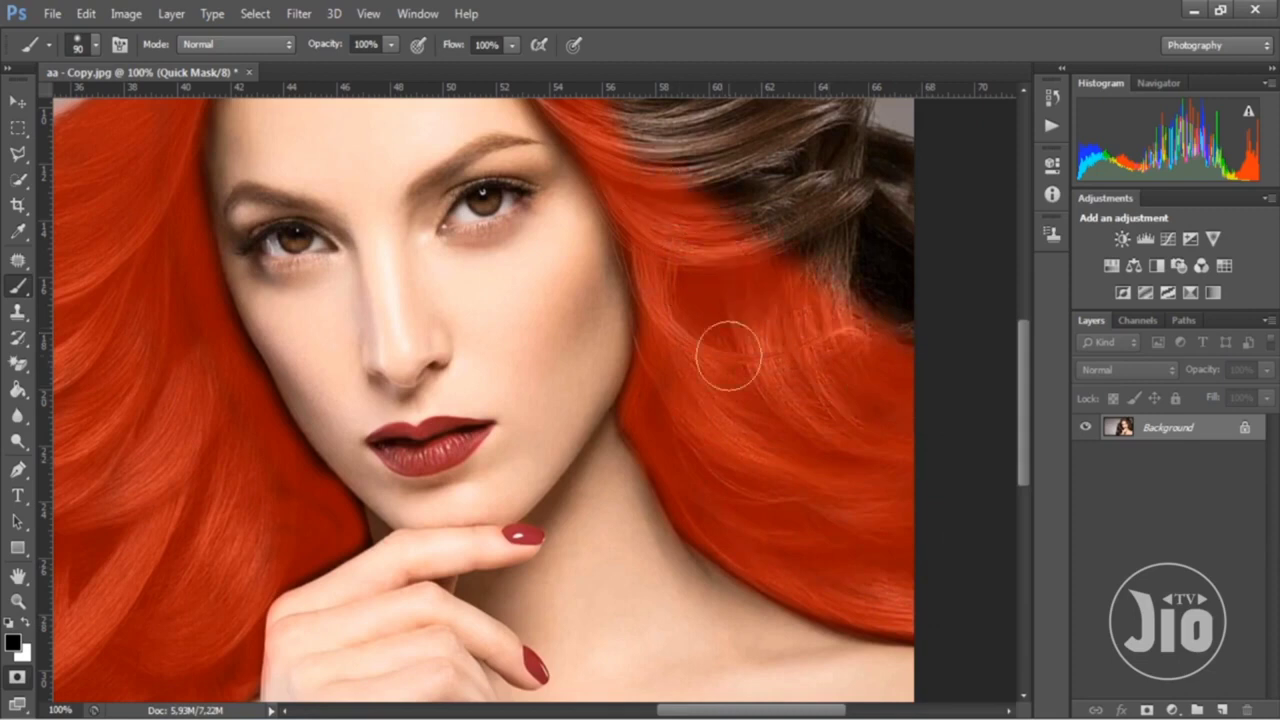
scroll(729, 357, up, 3)
scroll(786, 423, up, 3)
scroll(606, 320, up, 1)
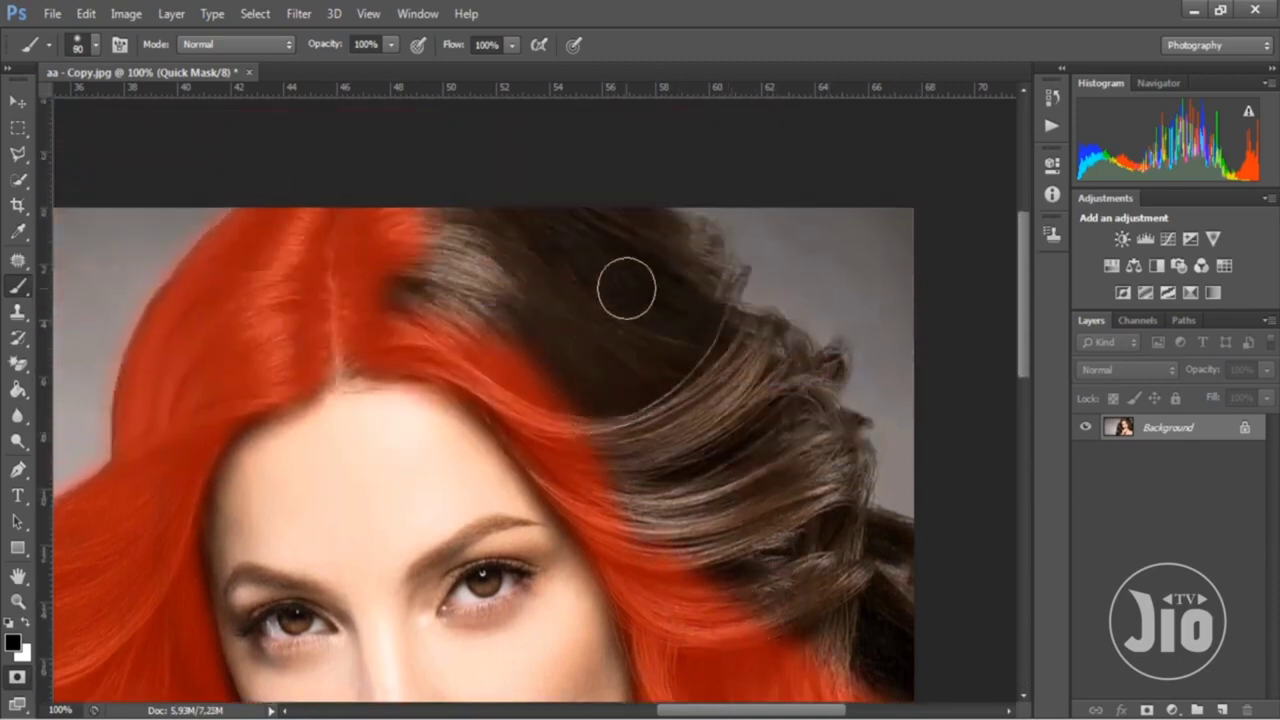
mouse_move(631, 234)
mouse_down()
mouse_move(673, 252)
mouse_move(709, 323)
mouse_move(803, 371)
mouse_move(830, 433)
mouse_move(831, 503)
mouse_move(894, 543)
mouse_move(869, 594)
mouse_move(711, 378)
mouse_move(554, 214)
mouse_move(414, 266)
mouse_move(554, 263)
mouse_move(567, 285)
mouse_move(480, 294)
mouse_move(560, 369)
mouse_move(374, 274)
mouse_move(713, 456)
mouse_move(746, 380)
mouse_move(634, 466)
mouse_move(686, 551)
mouse_up()
scroll(690, 500, down, 3)
mouse_move(694, 444)
mouse_down()
mouse_move(714, 380)
mouse_move(669, 349)
mouse_move(789, 423)
mouse_move(722, 311)
mouse_move(937, 520)
mouse_move(831, 549)
mouse_move(871, 557)
mouse_move(857, 544)
mouse_up()
Mask the stray strands at the hair's top edge and fit the whole portrait on screen
scroll(720, 251, up, 2)
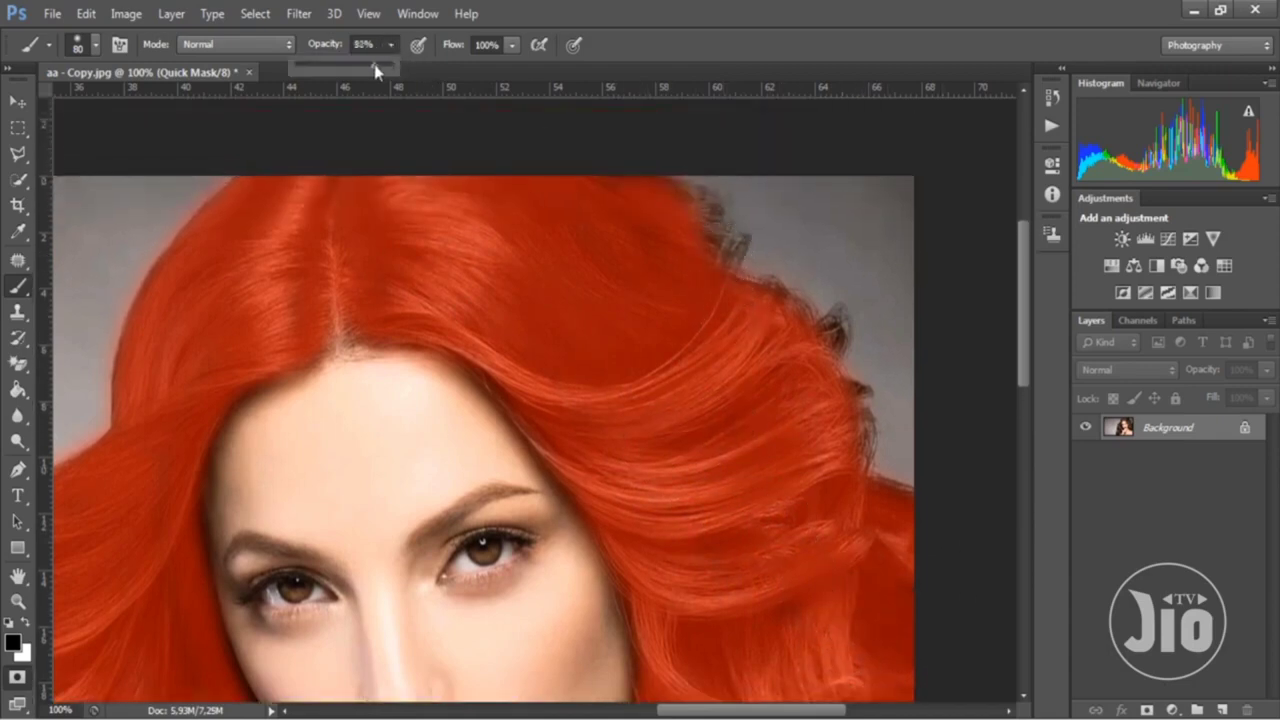
drag(662, 252, 682, 210)
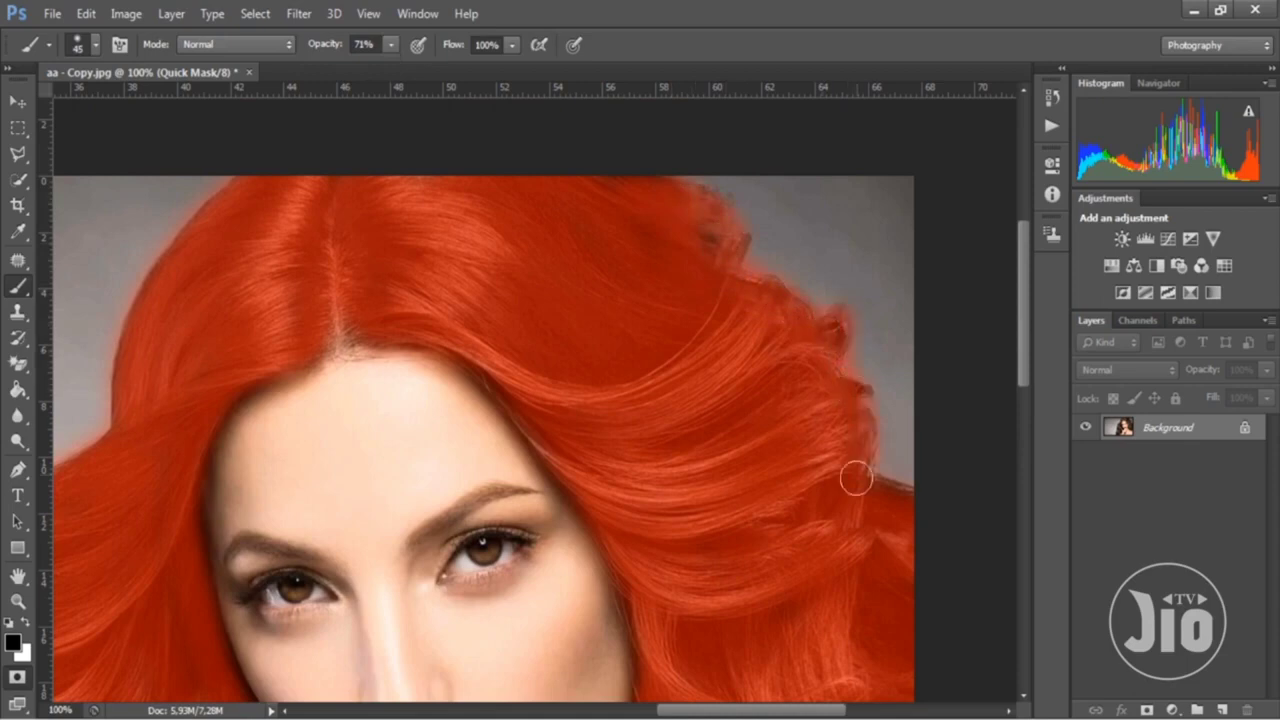
click(368, 13)
click(428, 163)
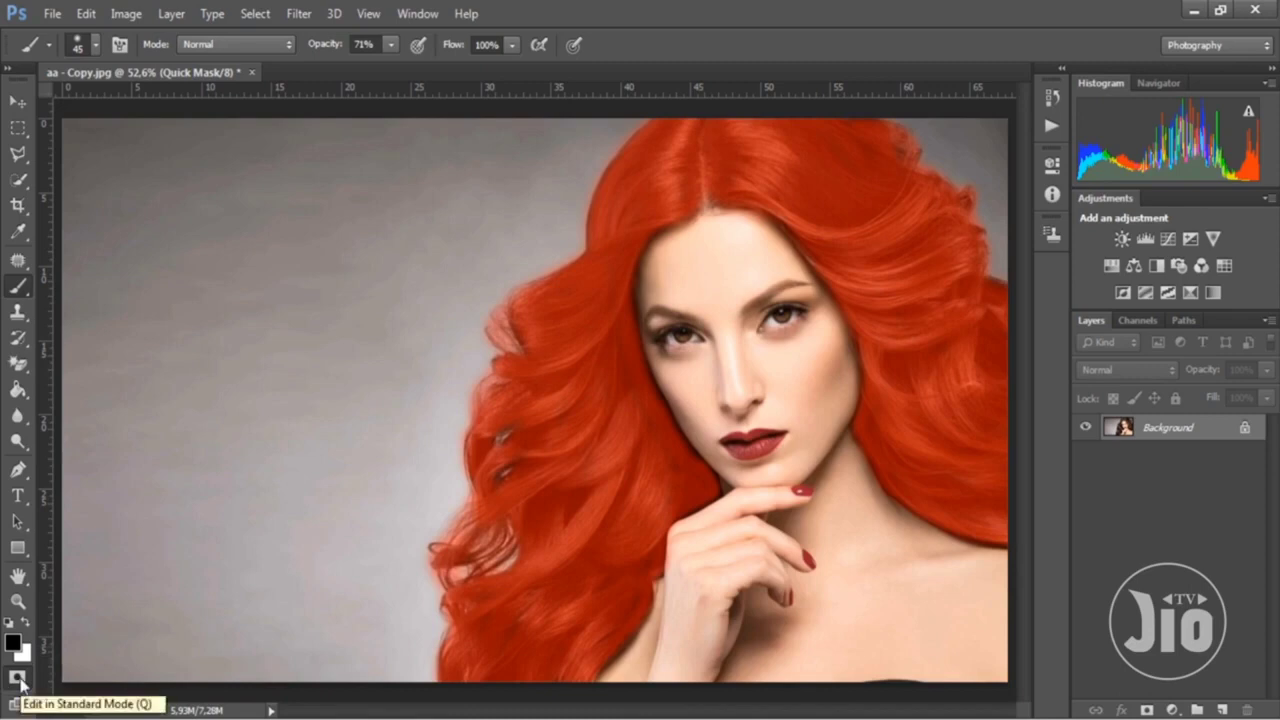
Convert the quick mask to a selection, invert it to just the hair, and open the fill-layer menu
click(17, 678)
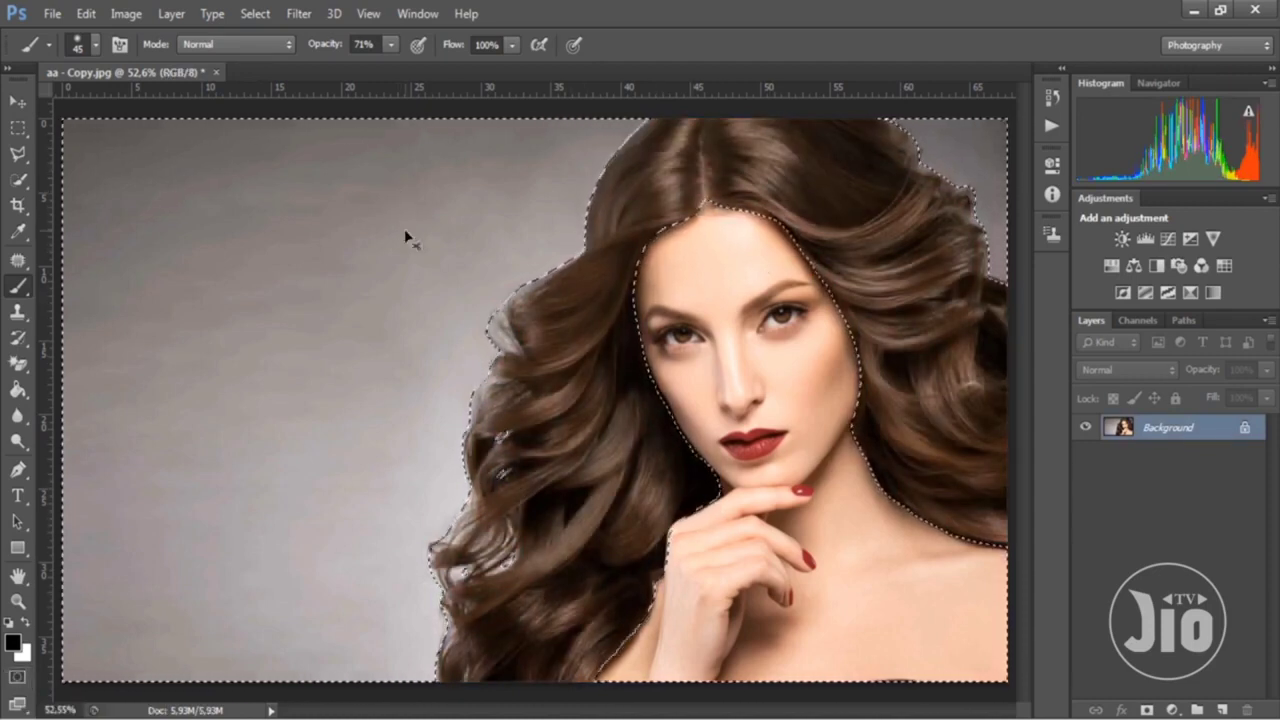
key(ctrl+shift+i)
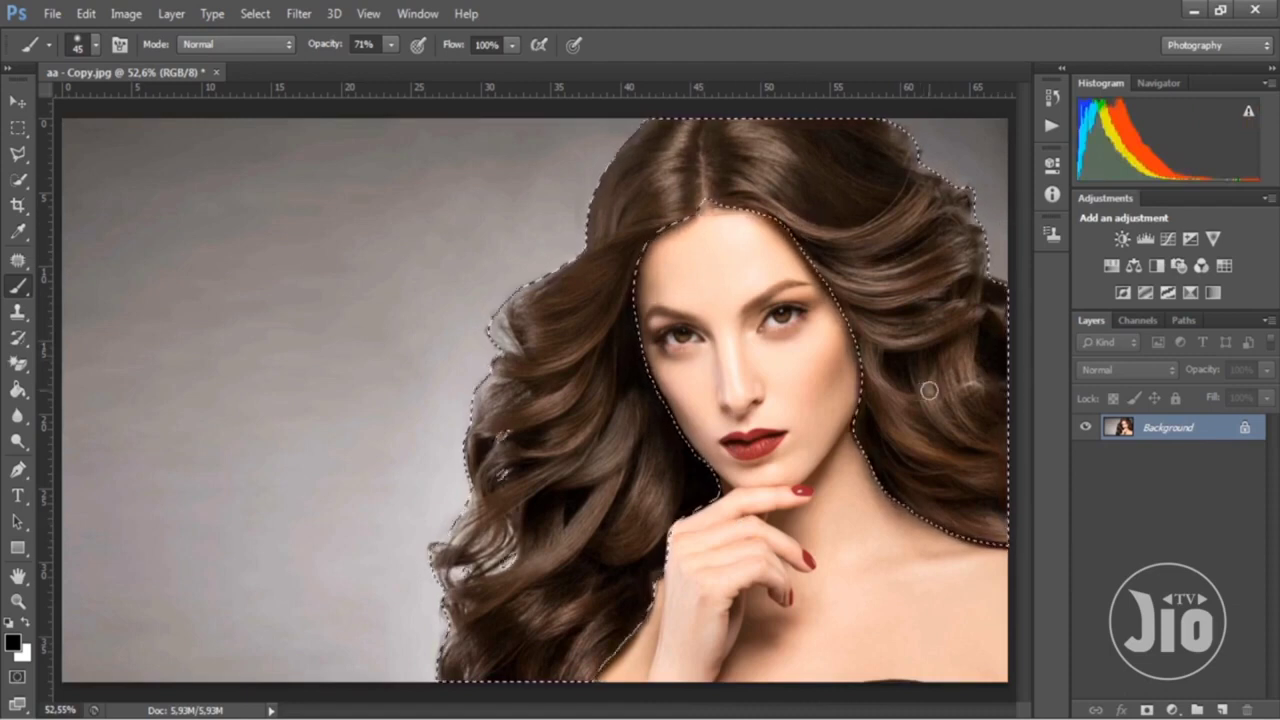
click(1174, 711)
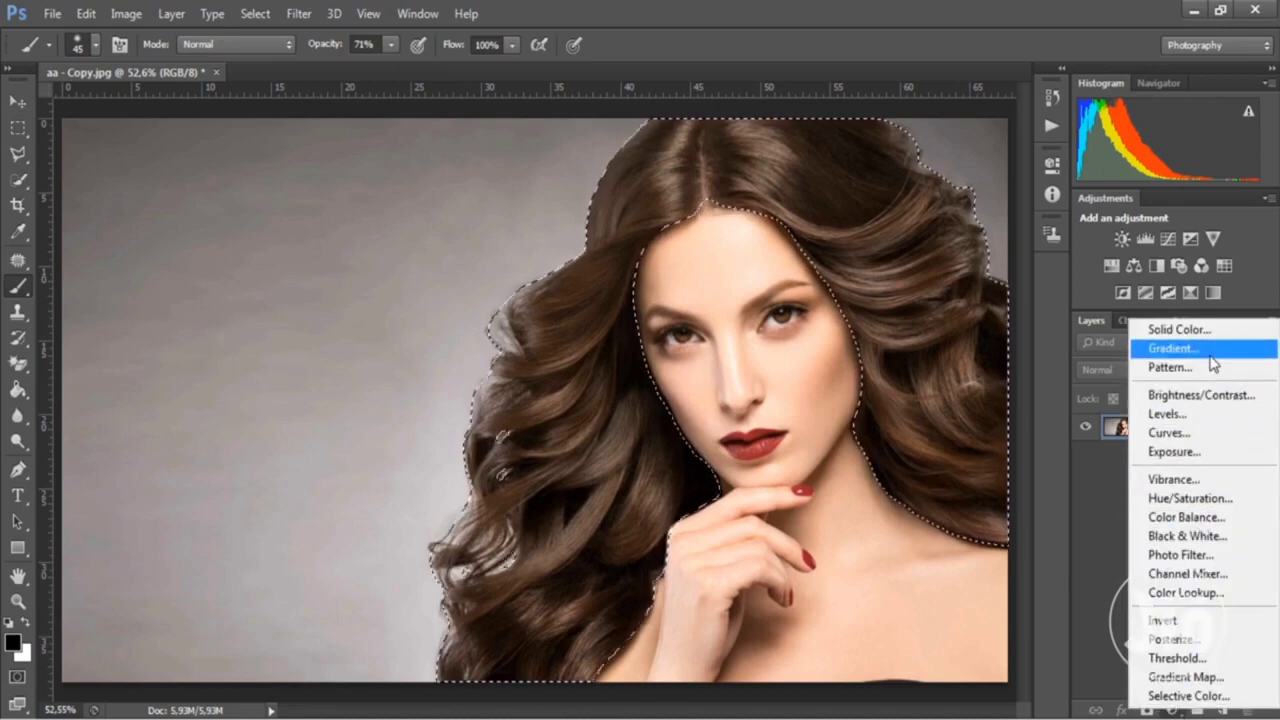
Add a Gradient Fill layer over the hair using the Spectrum rainbow preset
click(1172, 348)
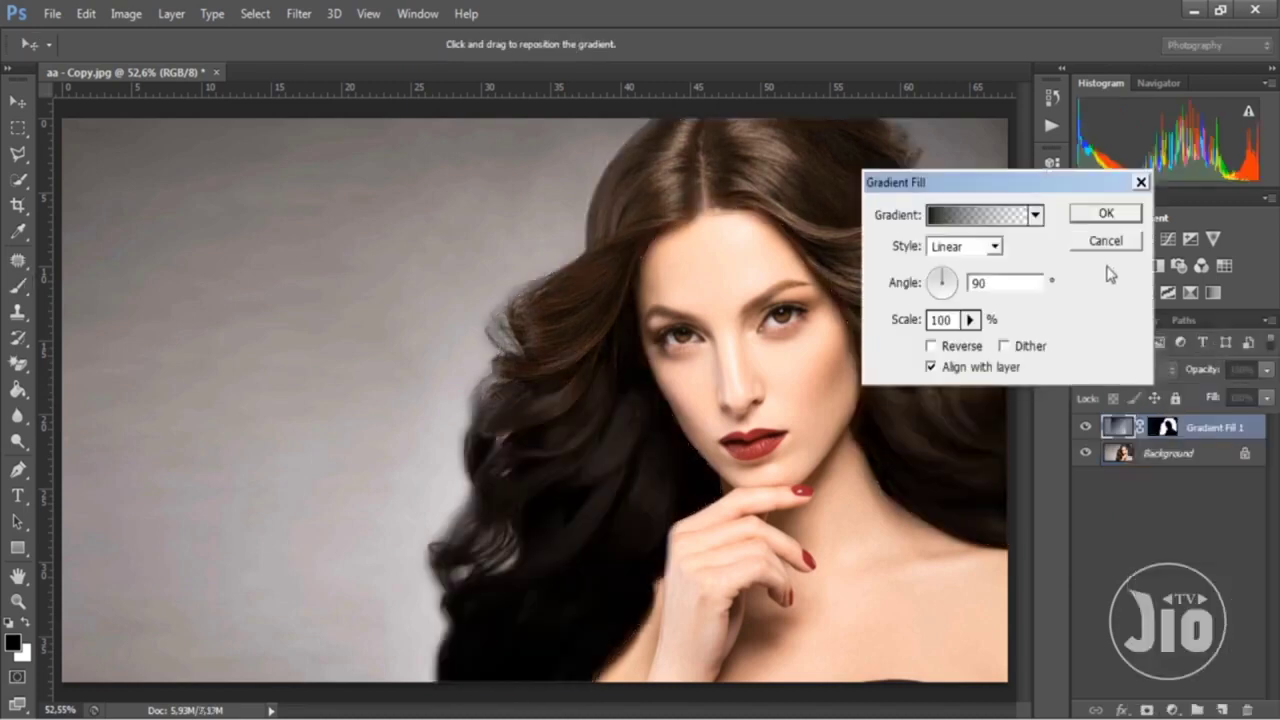
click(998, 226)
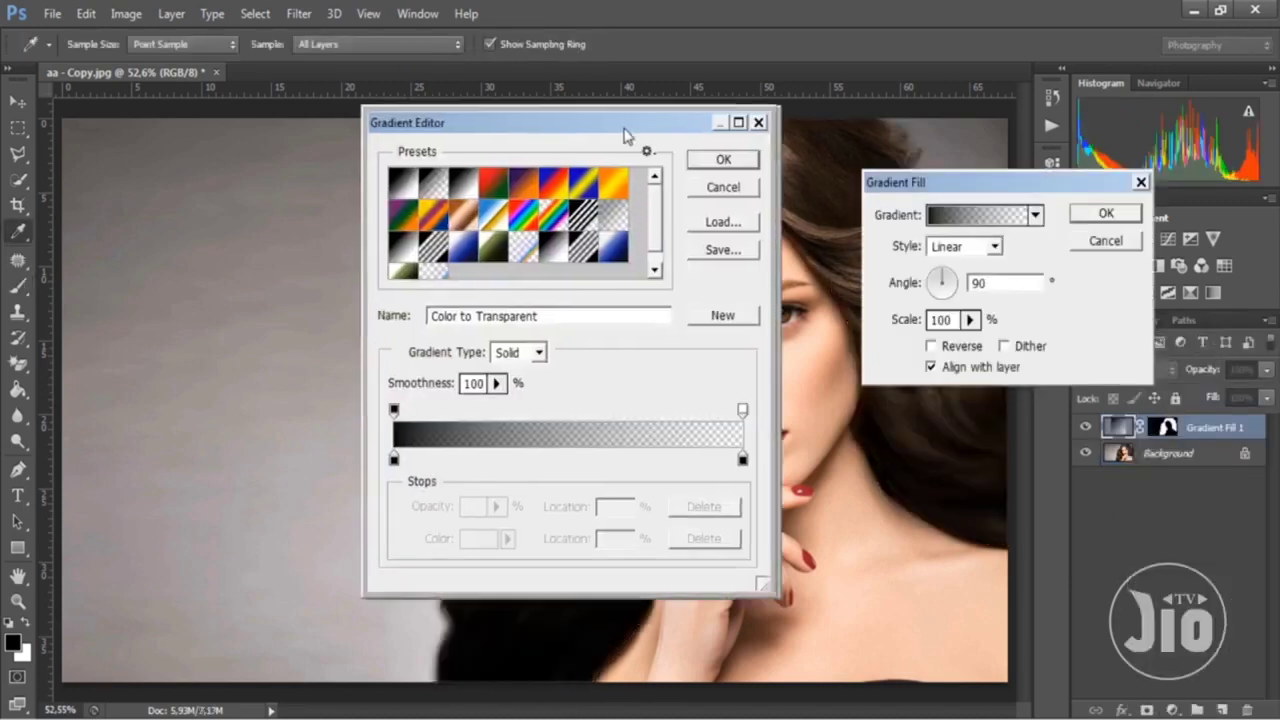
drag(629, 126, 326, 156)
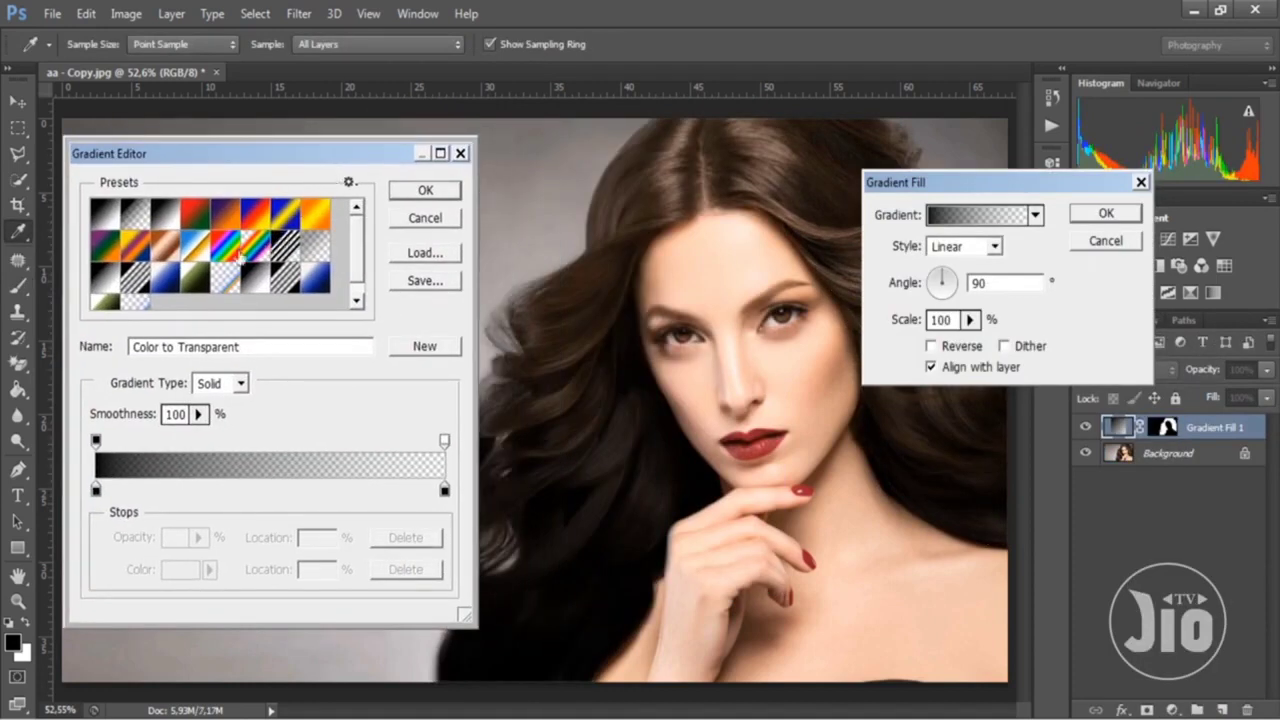
click(229, 250)
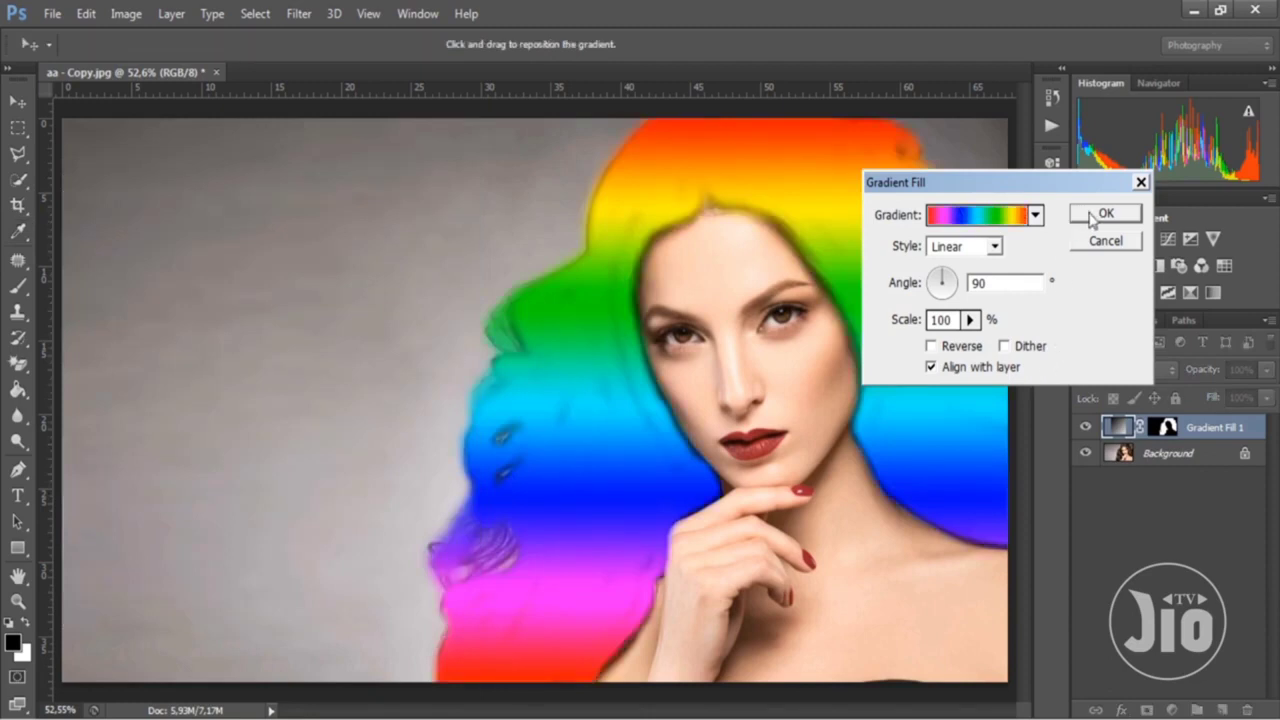
click(1104, 214)
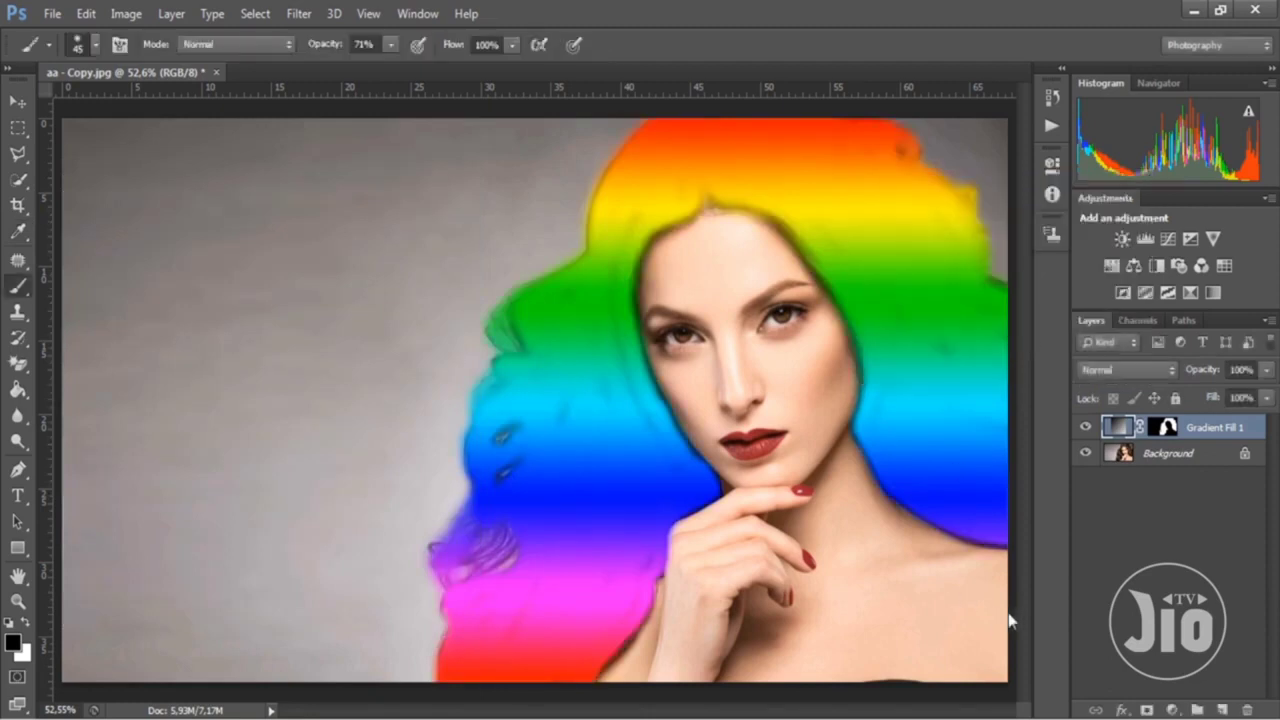
Set Gradient Fill 1 to Overlay blend mode at 53% opacity
click(1125, 372)
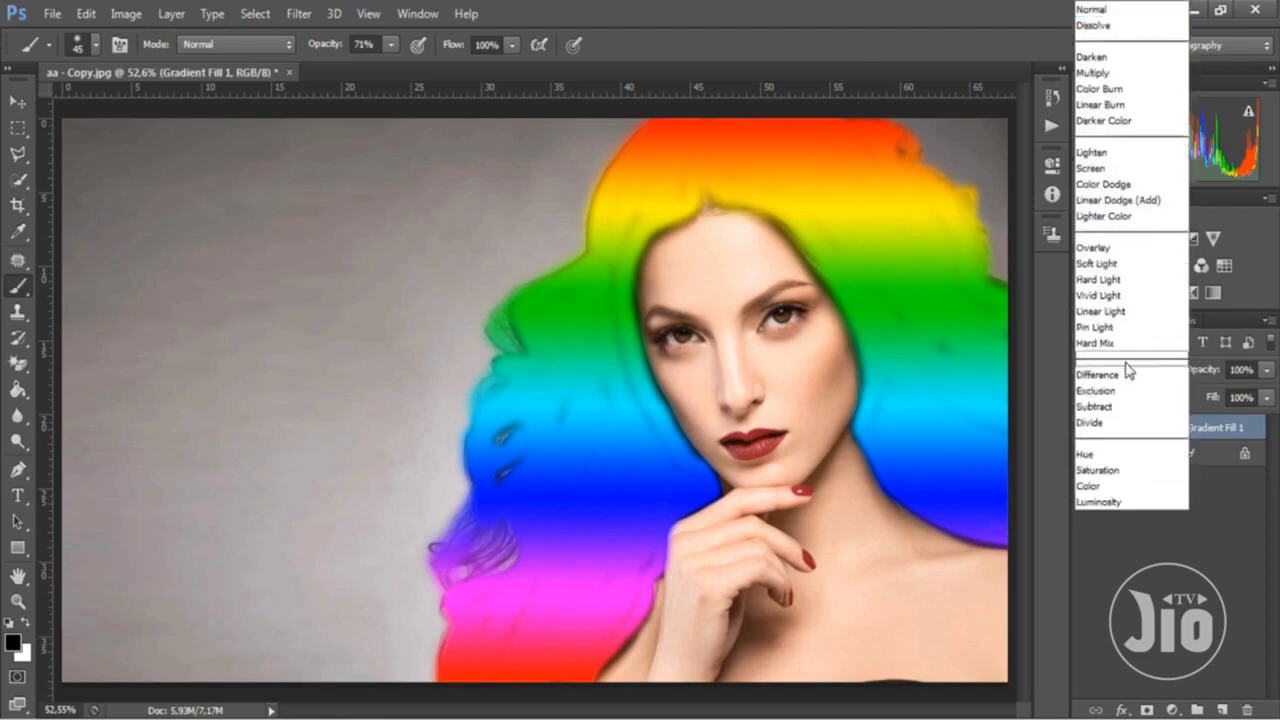
click(1093, 248)
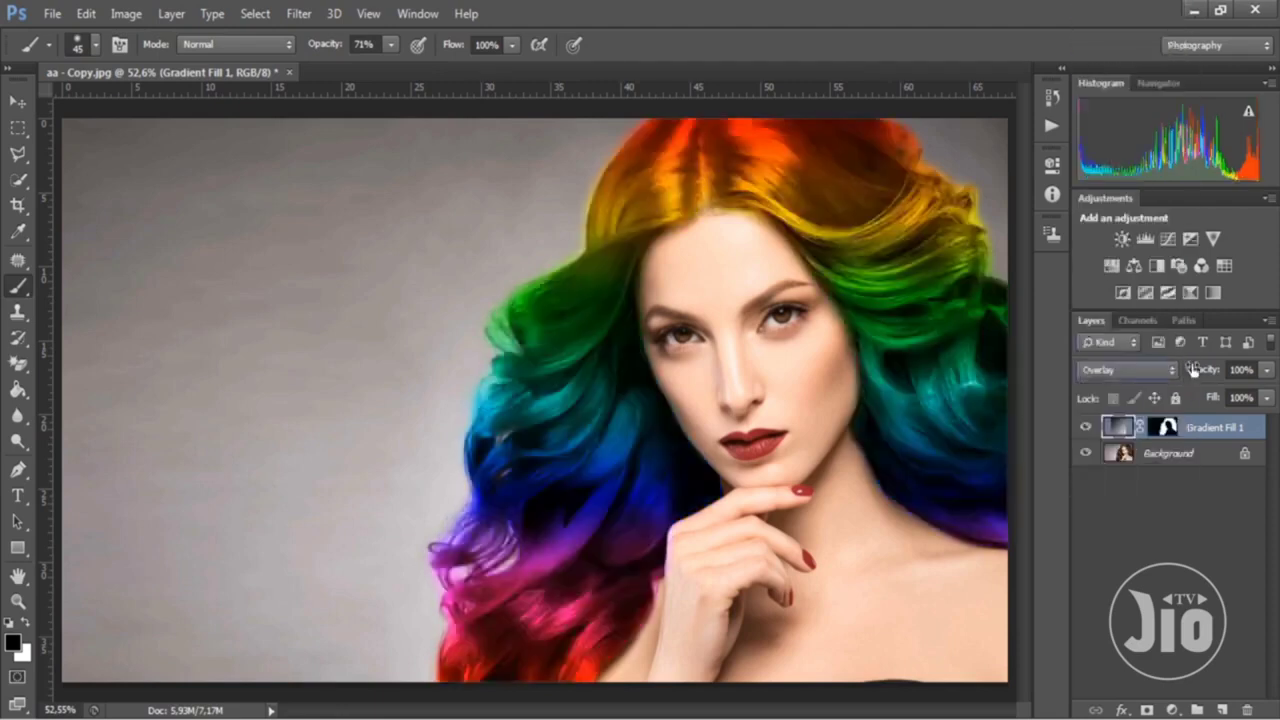
click(1266, 397)
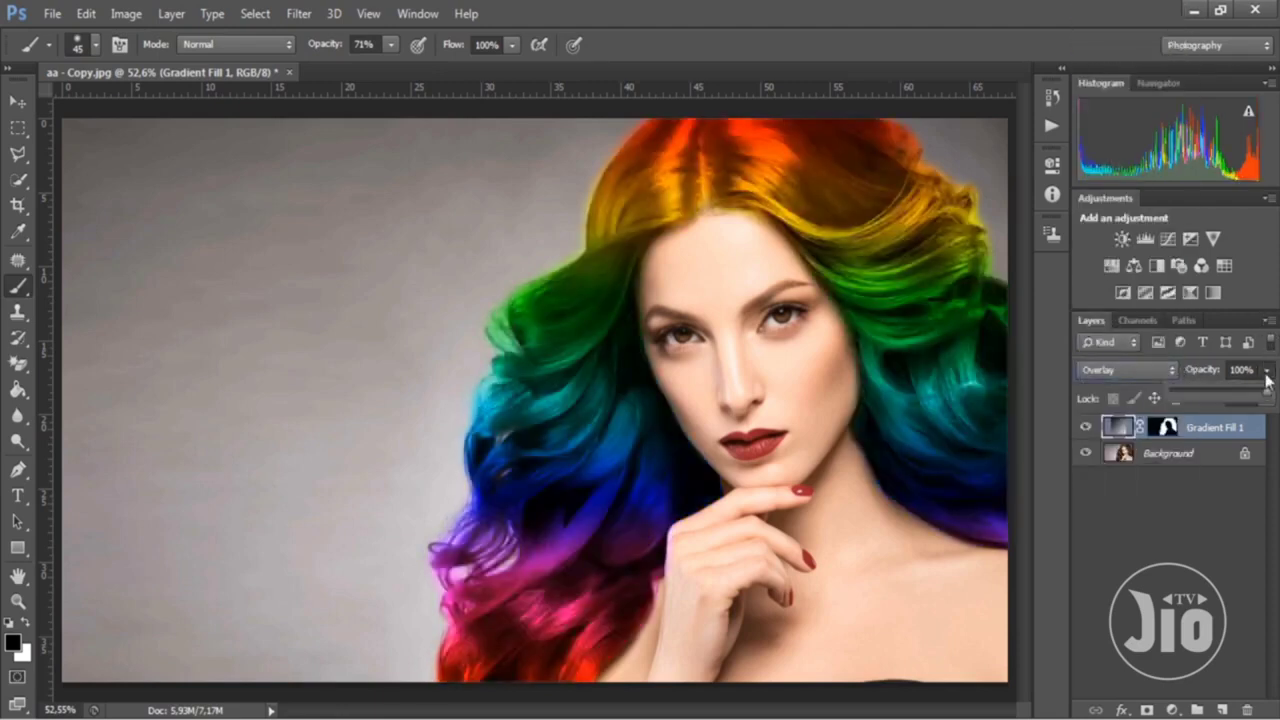
drag(1266, 397, 1223, 397)
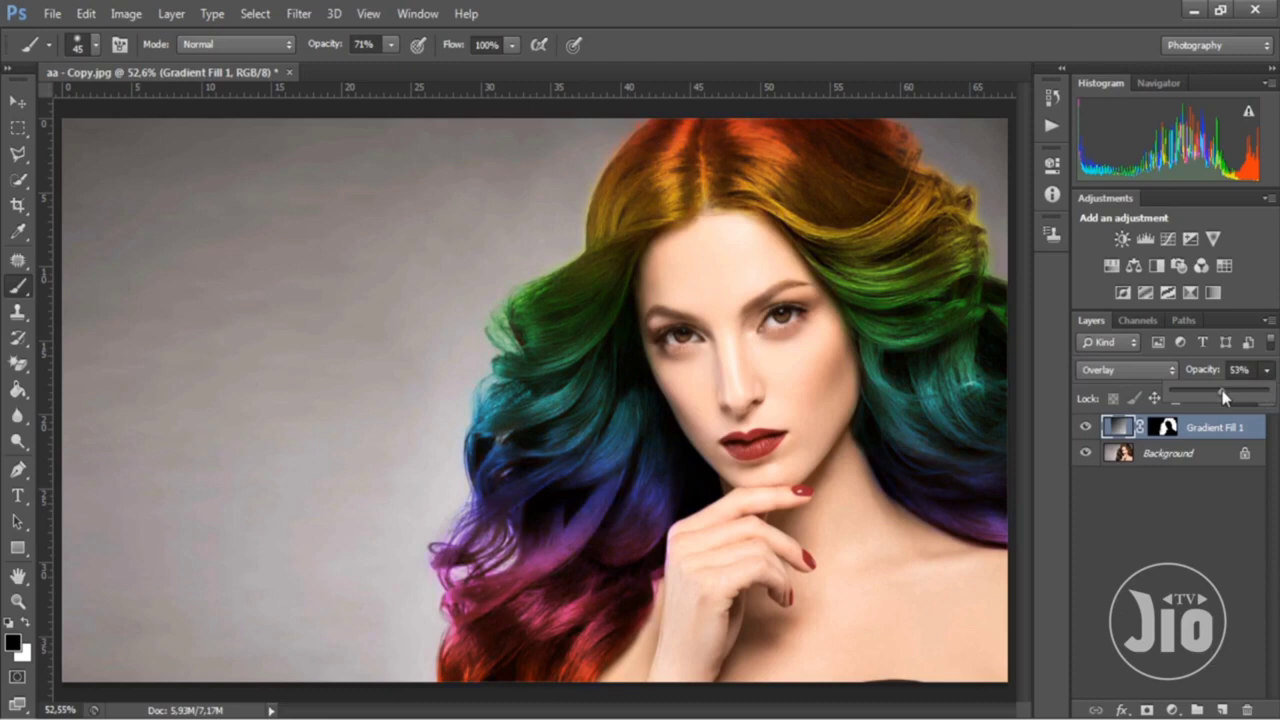
click(1186, 574)
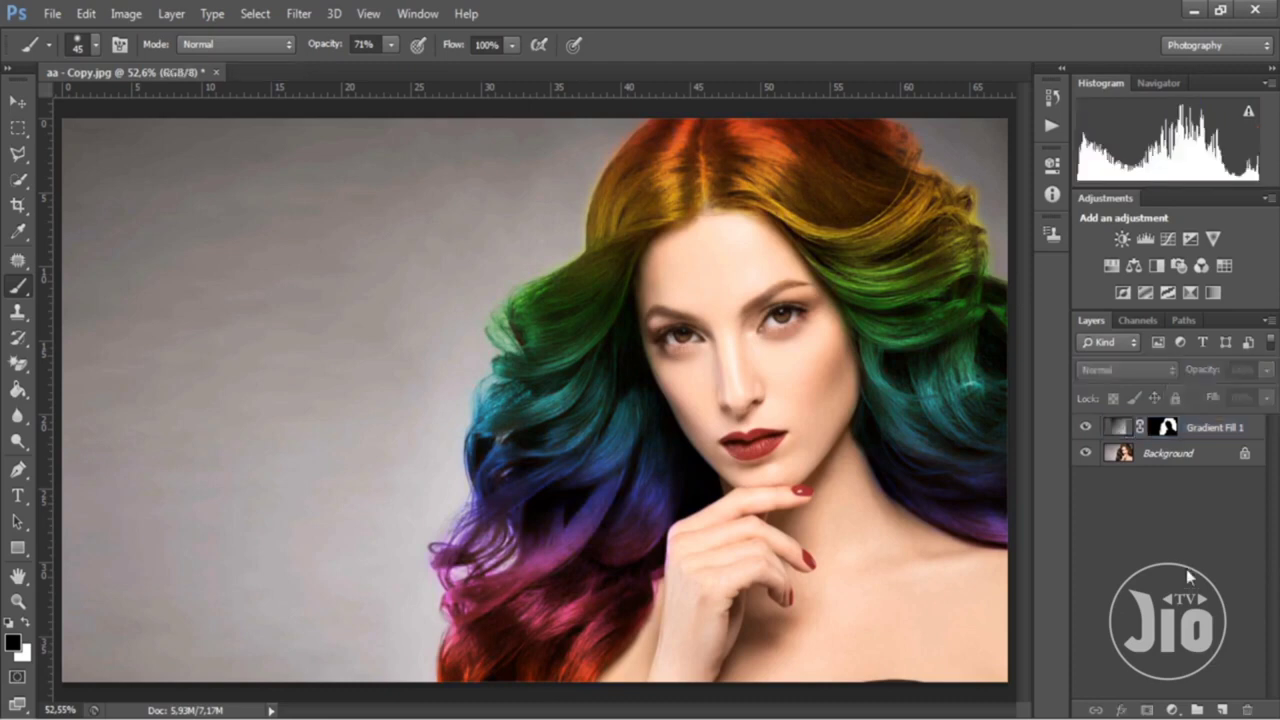
Reload the hair selection from the Gradient Fill 1 mask, hide that layer, and target Background
ctrl+click(1165, 432)
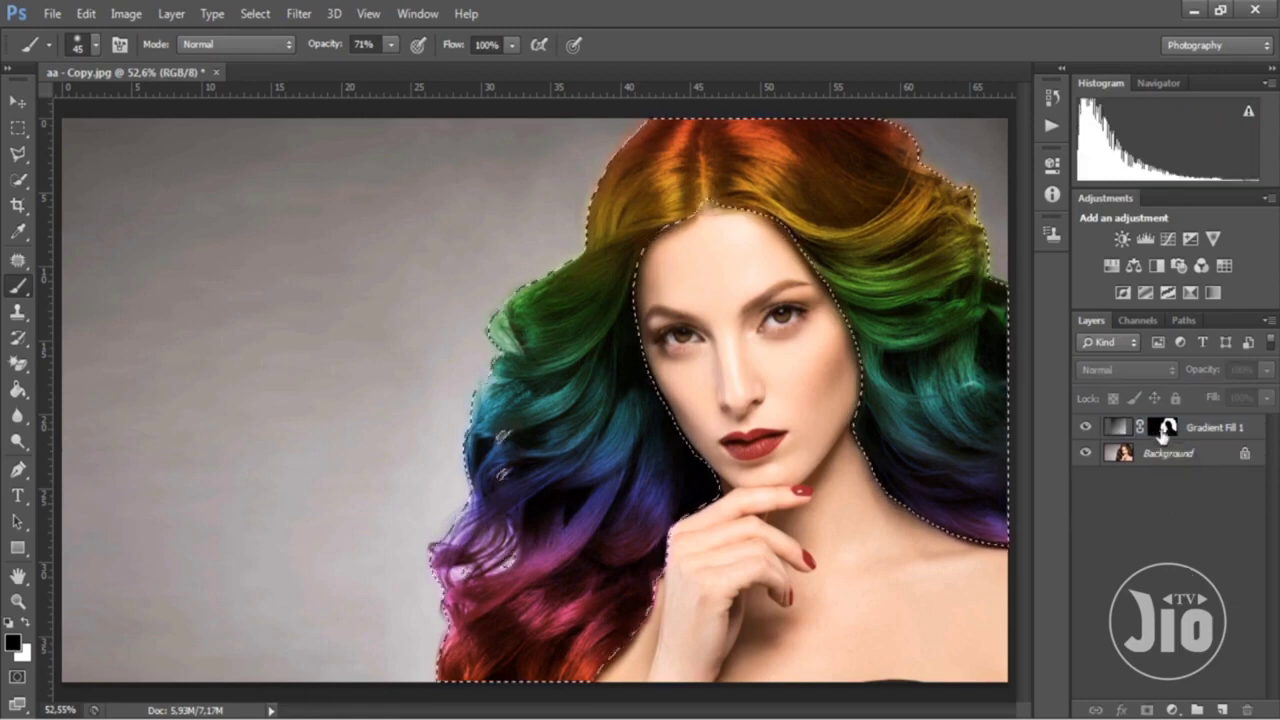
click(1085, 427)
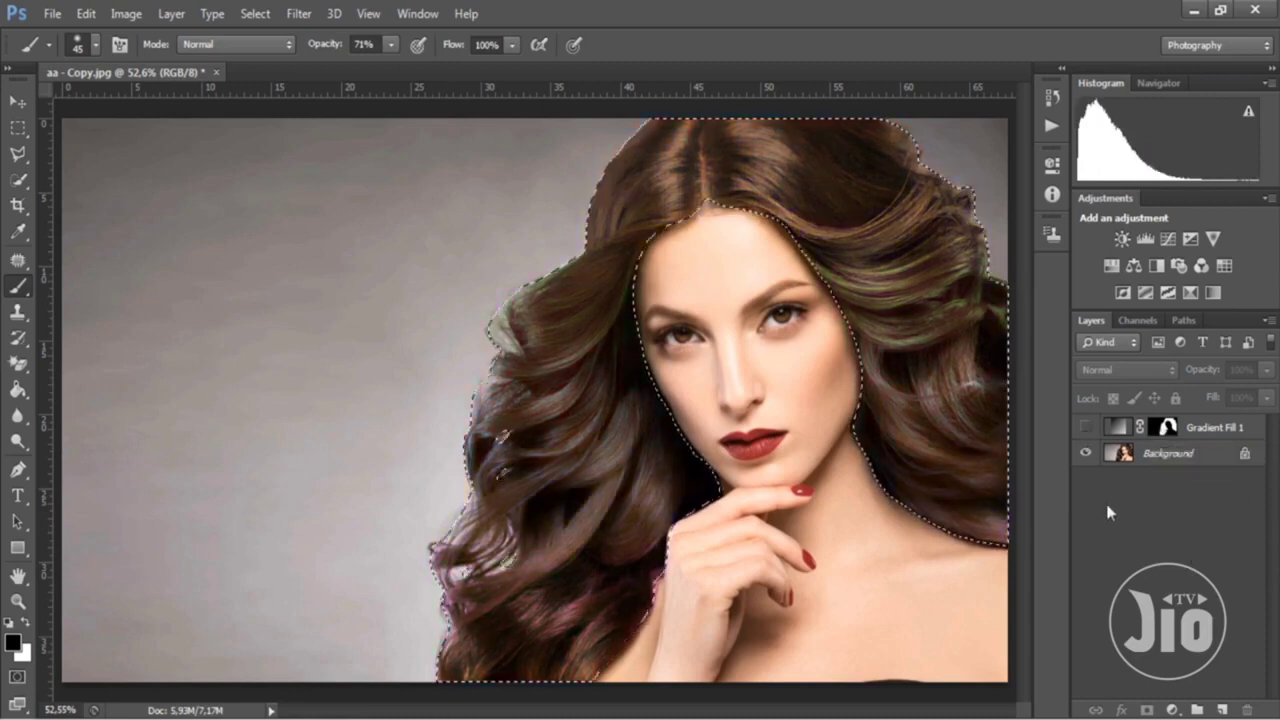
click(1200, 455)
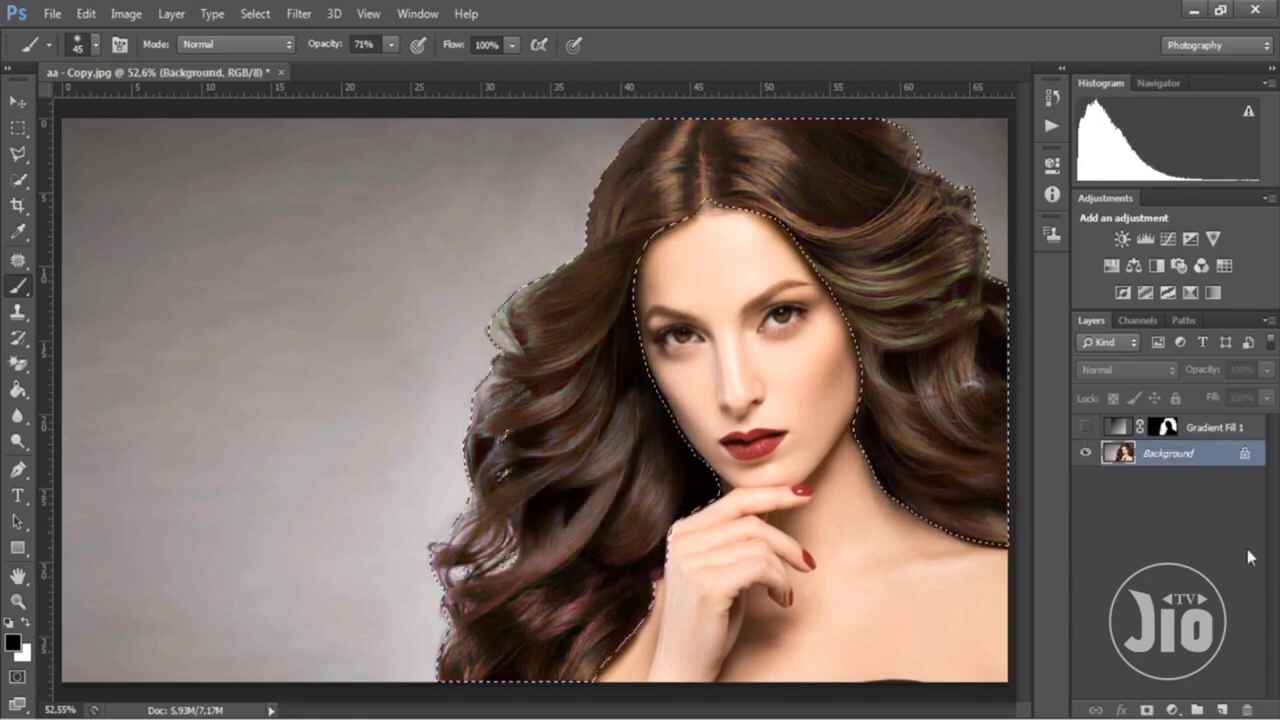
click(1172, 710)
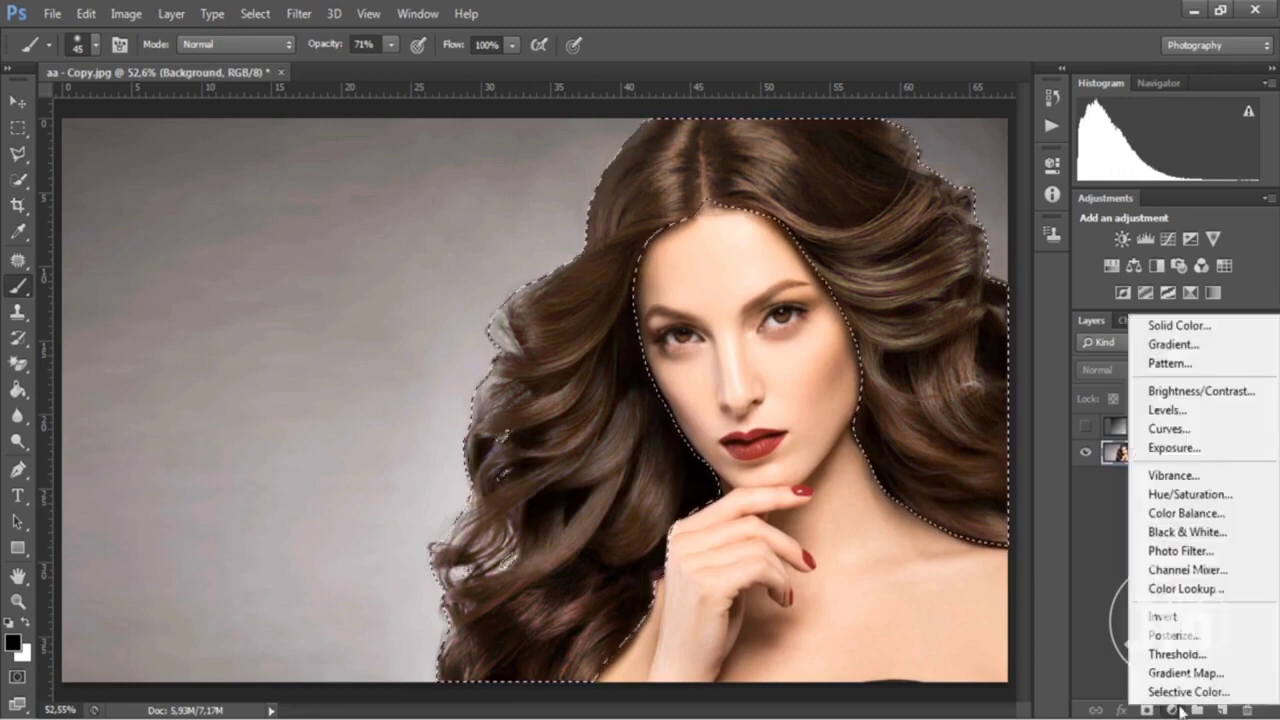
Add a Solid Color fill layer in red (e50404) over the selected hair
click(1172, 328)
mouse_move(620, 163)
mouse_down()
mouse_move(1072, 180)
mouse_move(1067, 161)
mouse_up()
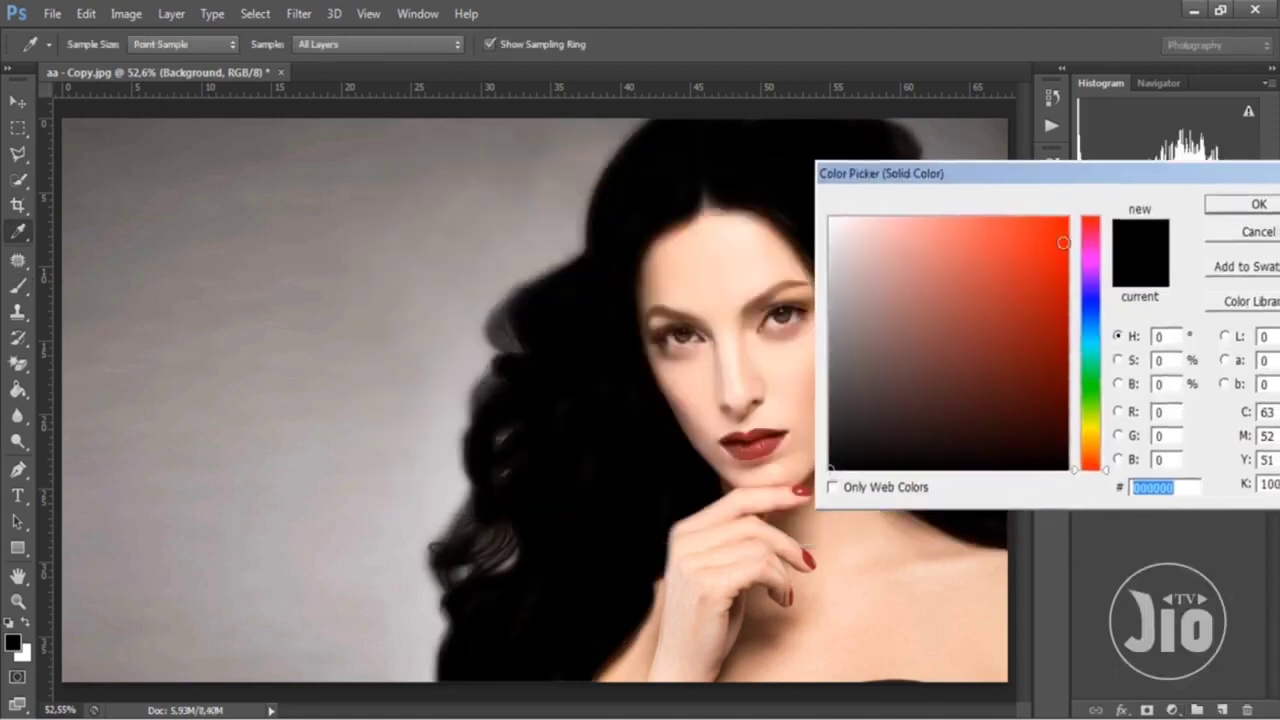
click(1063, 242)
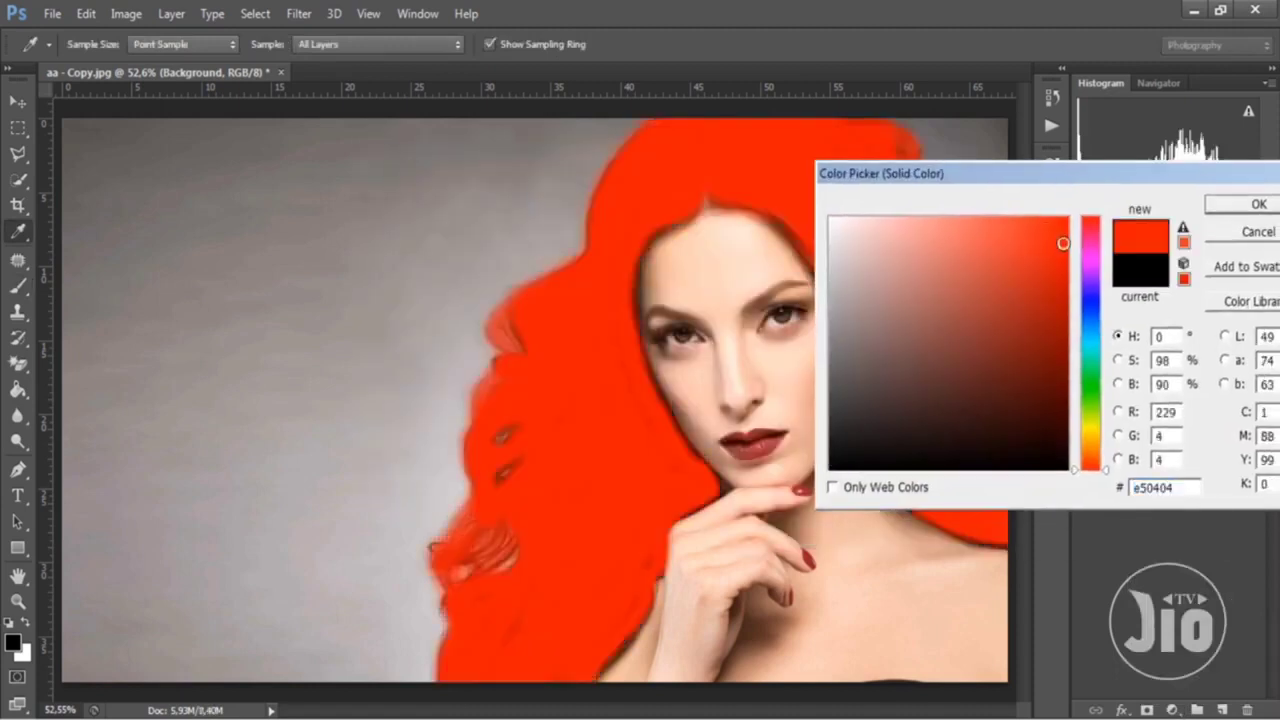
click(1232, 205)
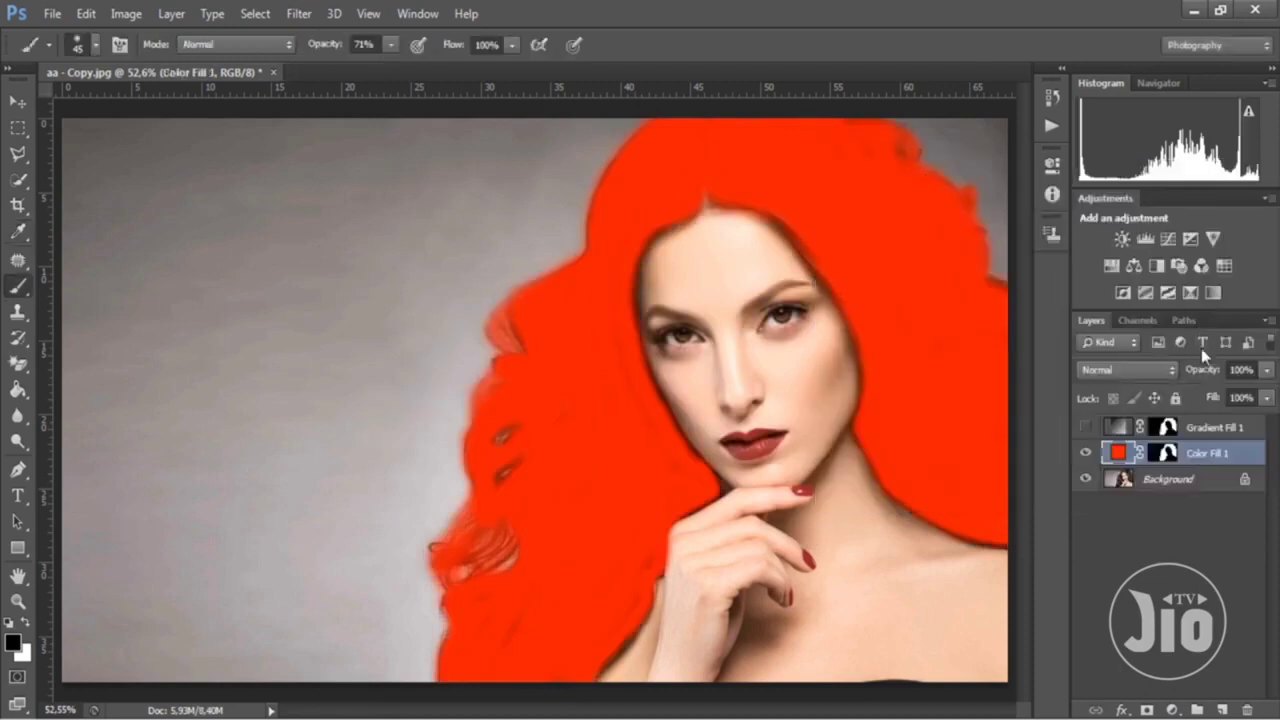
Set Color Fill 1 to Overlay blend mode at about 60% opacity
click(1131, 372)
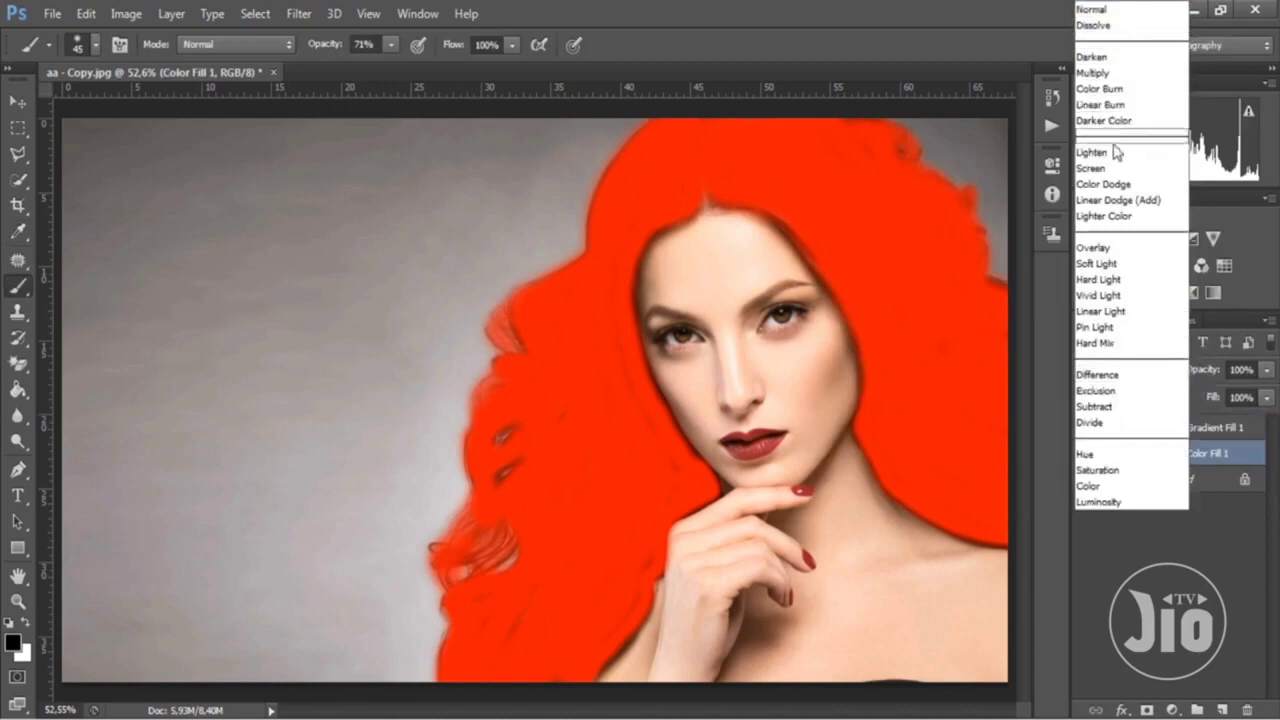
click(1105, 248)
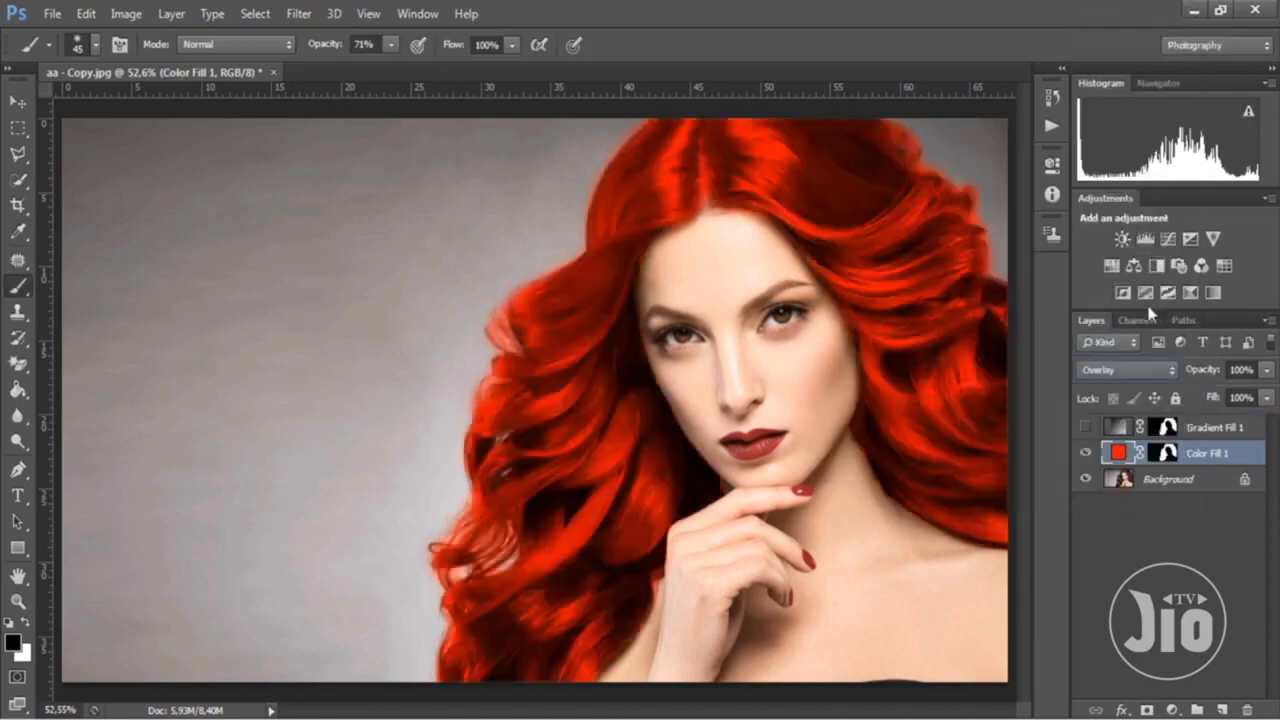
click(1267, 397)
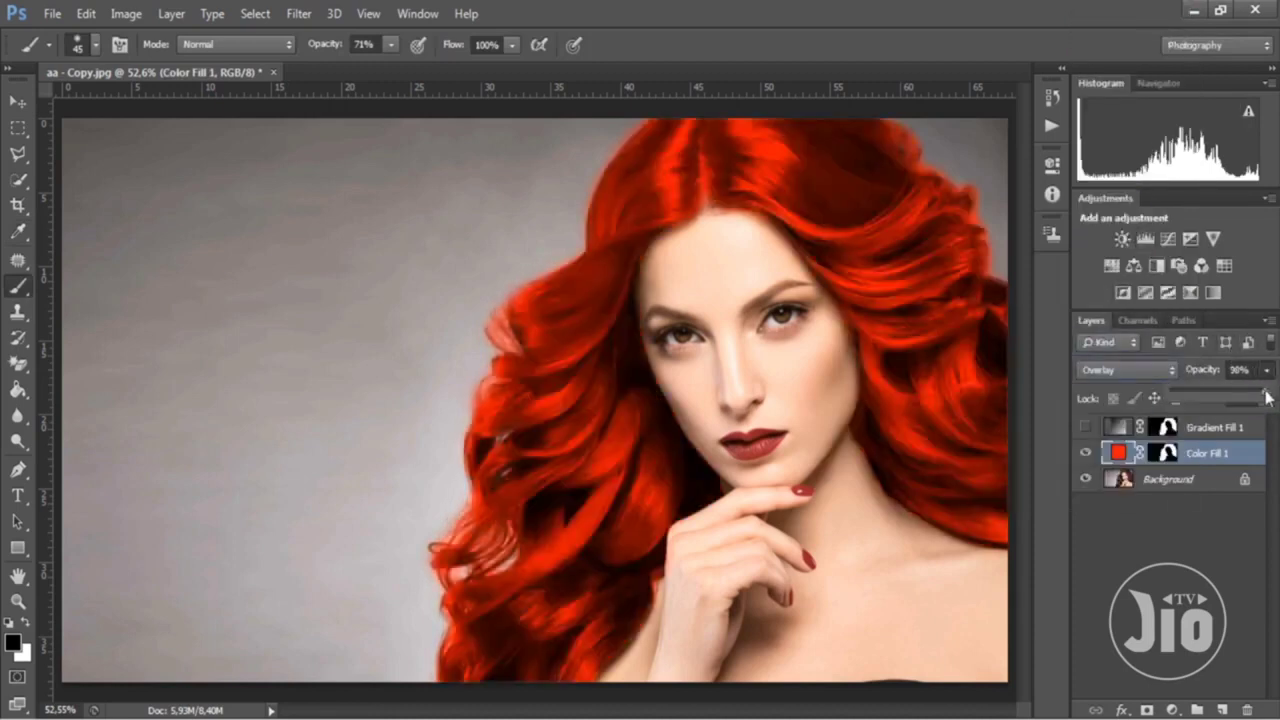
drag(1266, 396, 1217, 396)
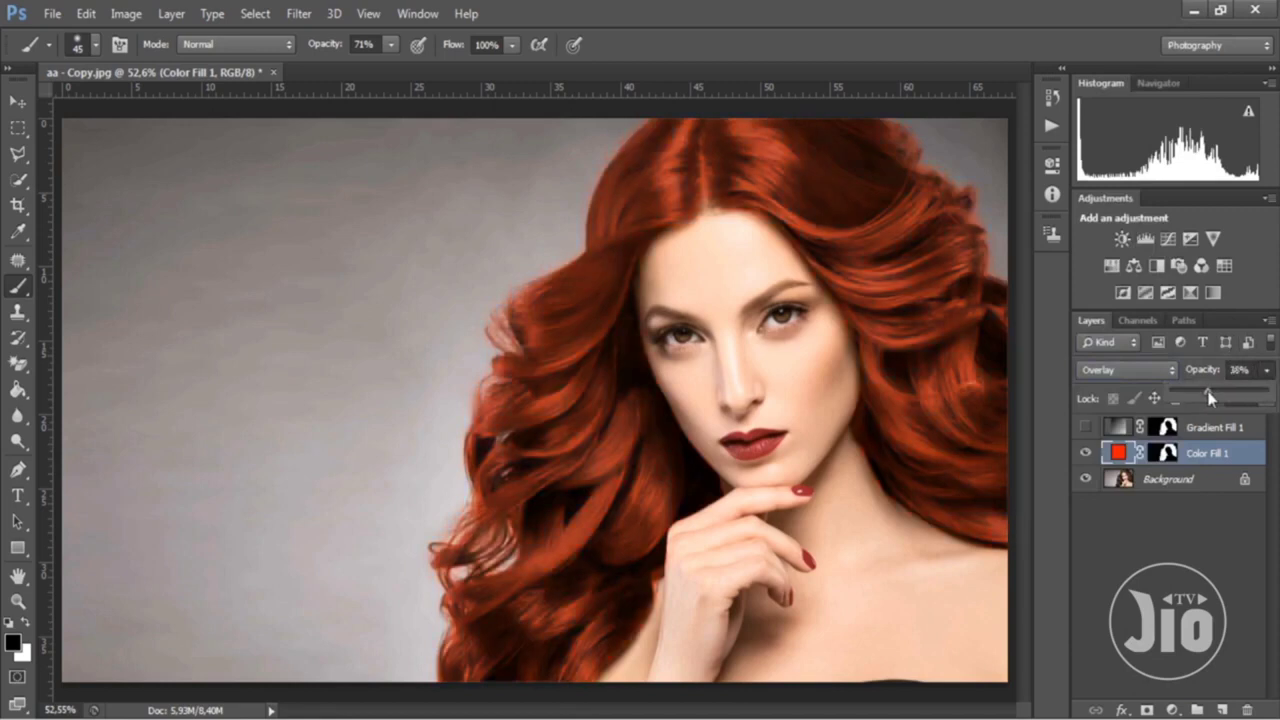
drag(1221, 391, 1222, 397)
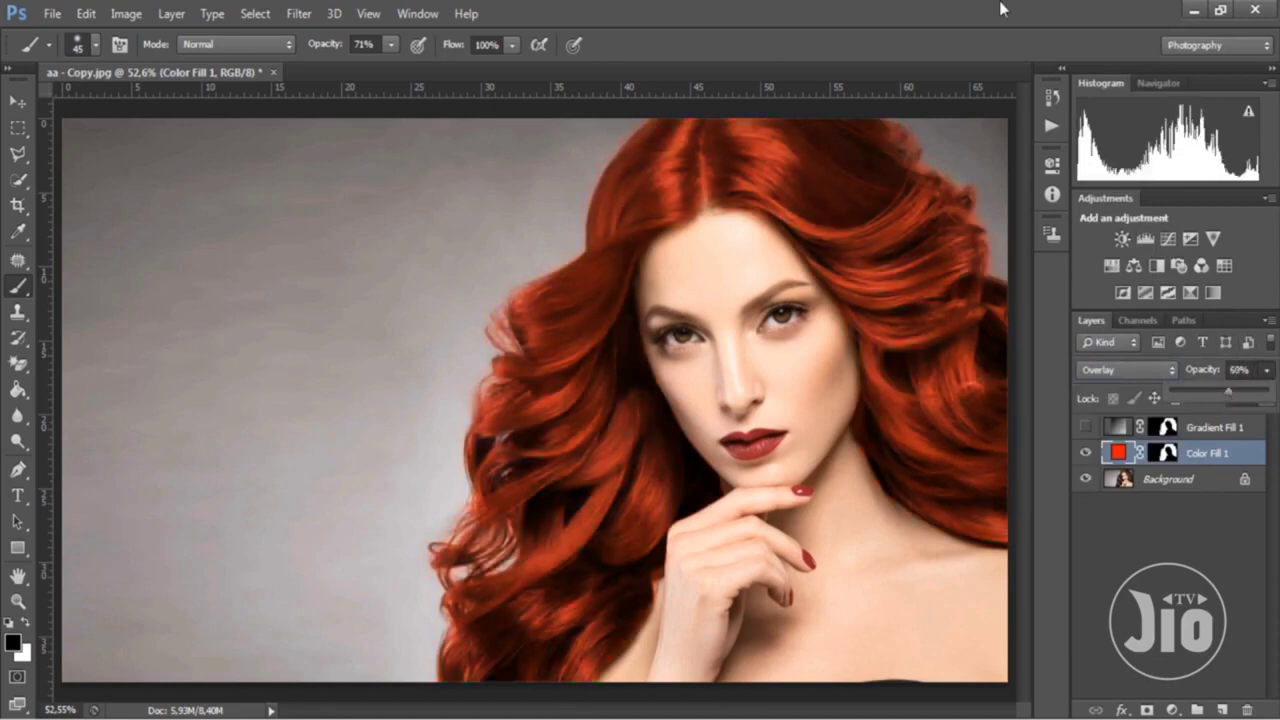
click(1085, 427)
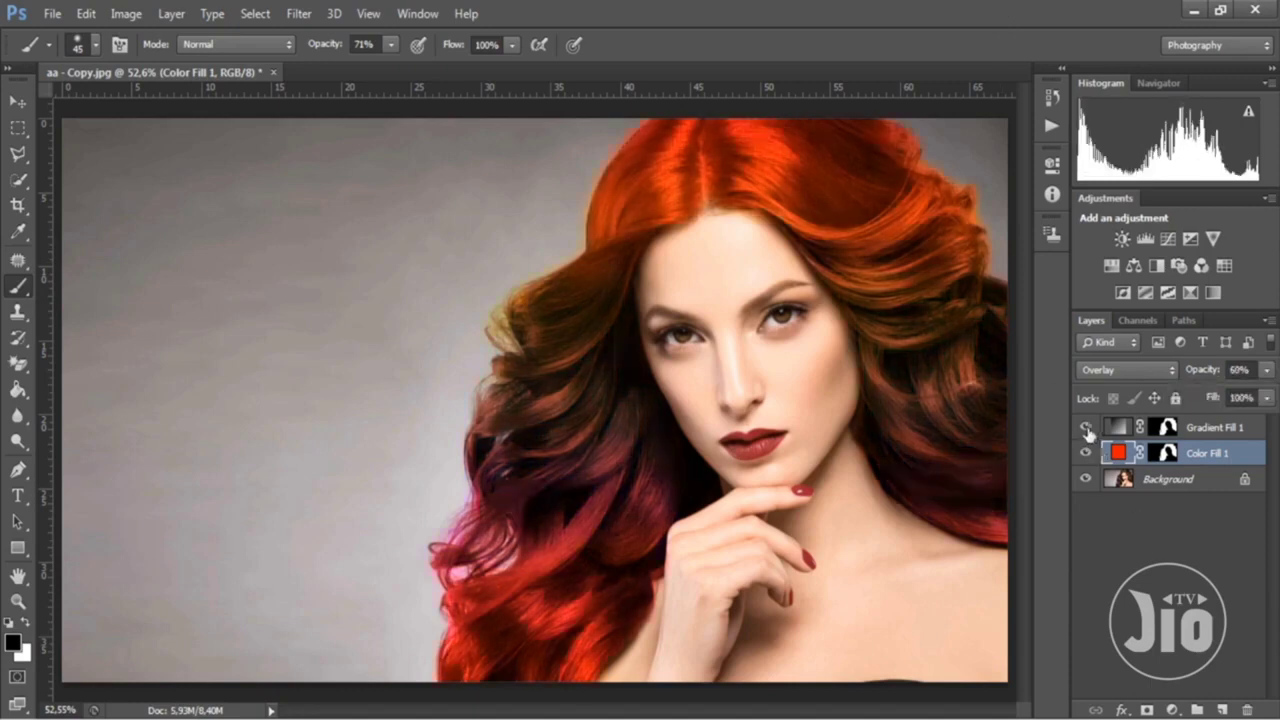
click(1085, 453)
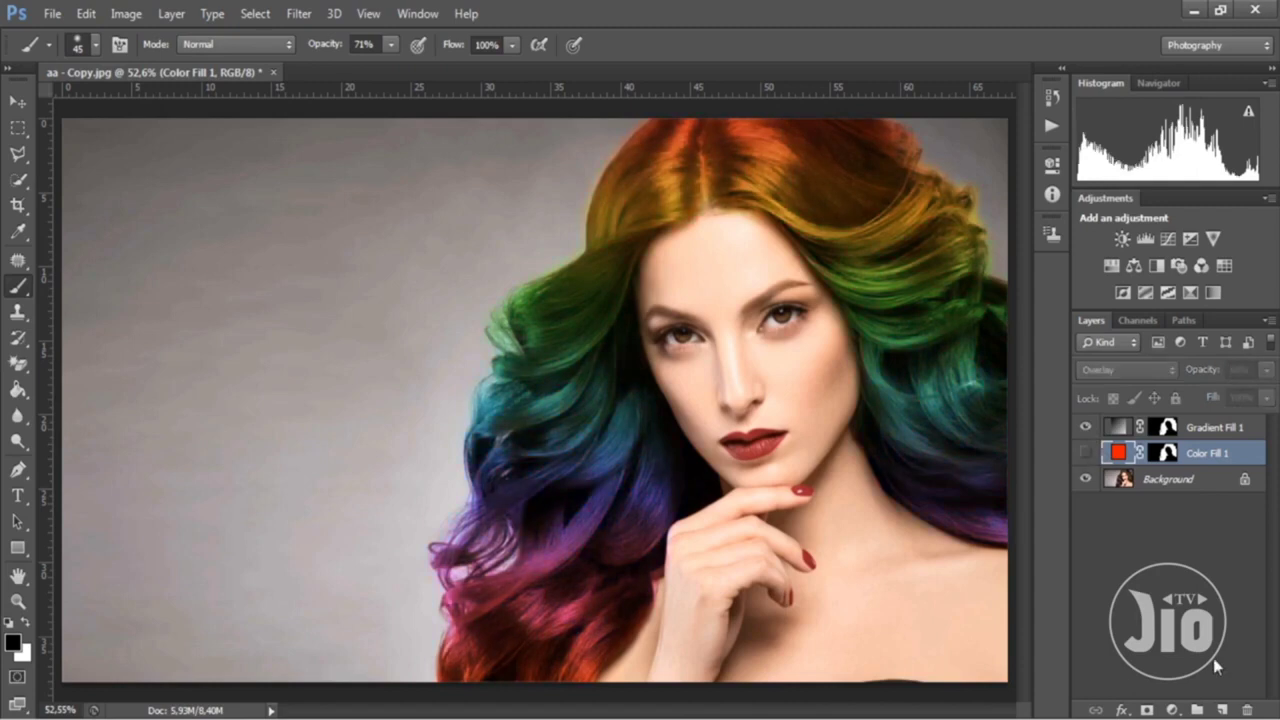
click(1085, 427)
click(1085, 453)
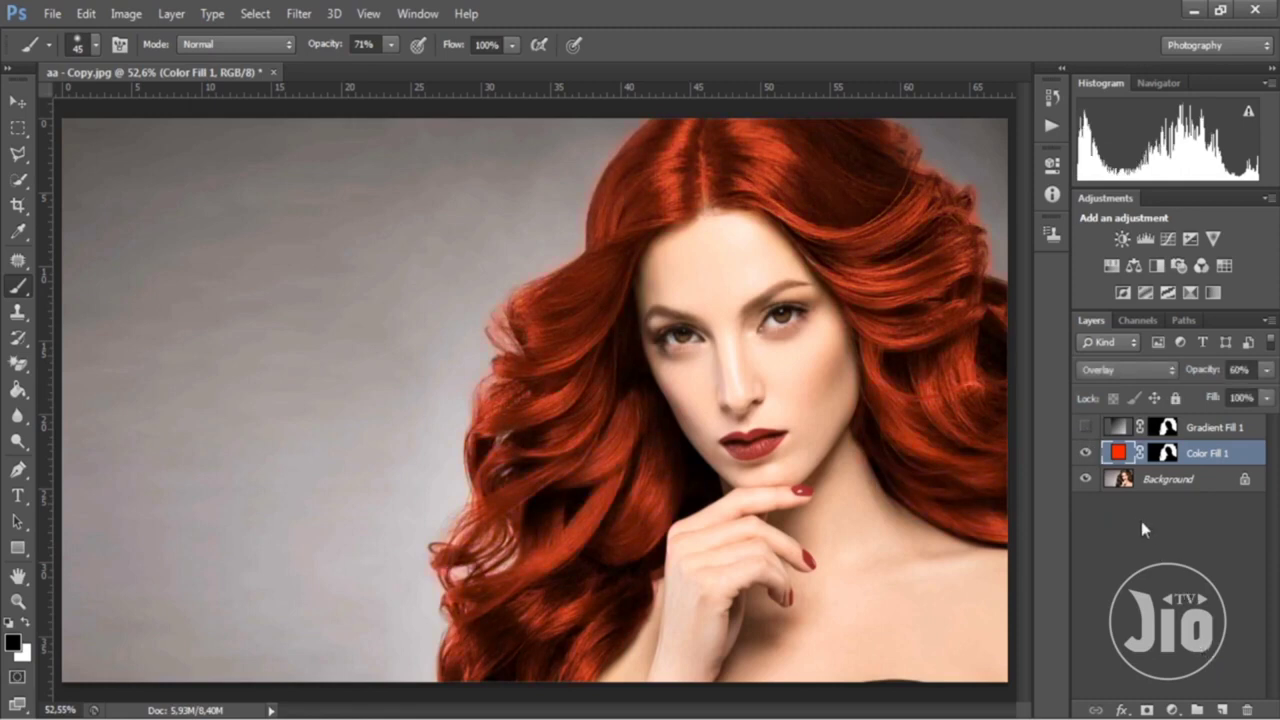
Change Color Fill 1 to yellow (d8e504) after previewing blue, green and magenta hues
double_click(1119, 455)
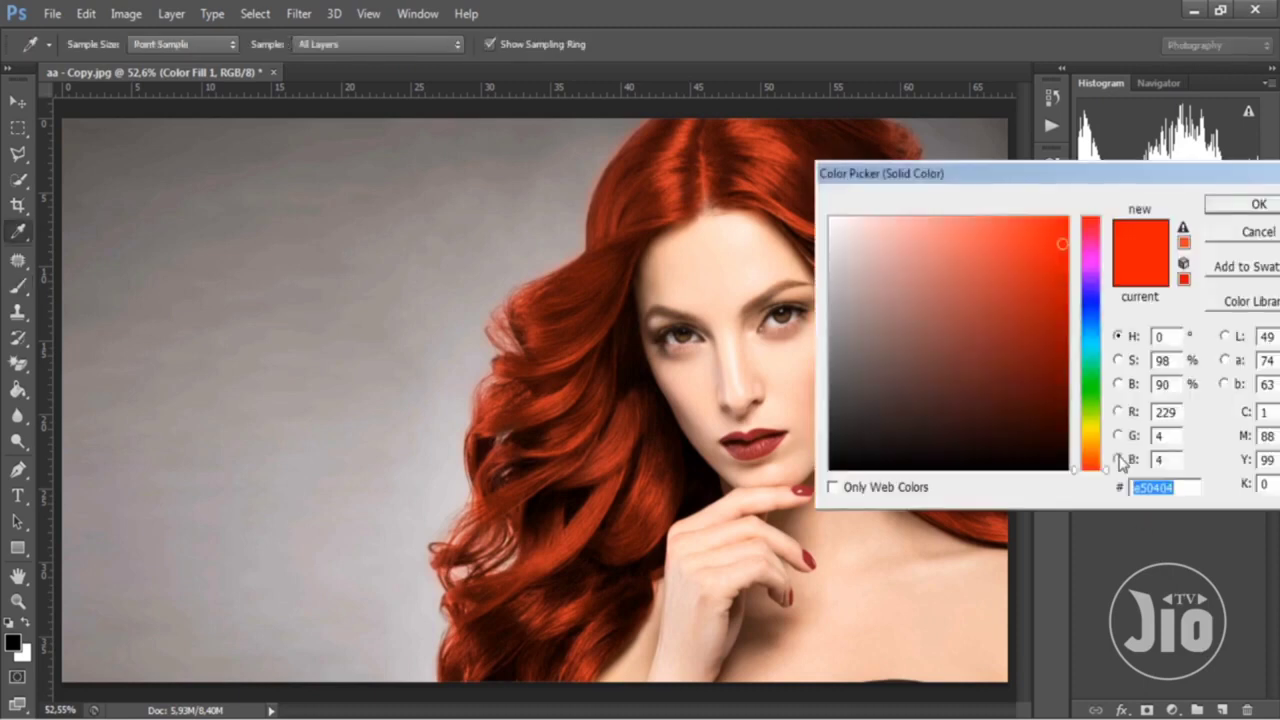
click(1097, 323)
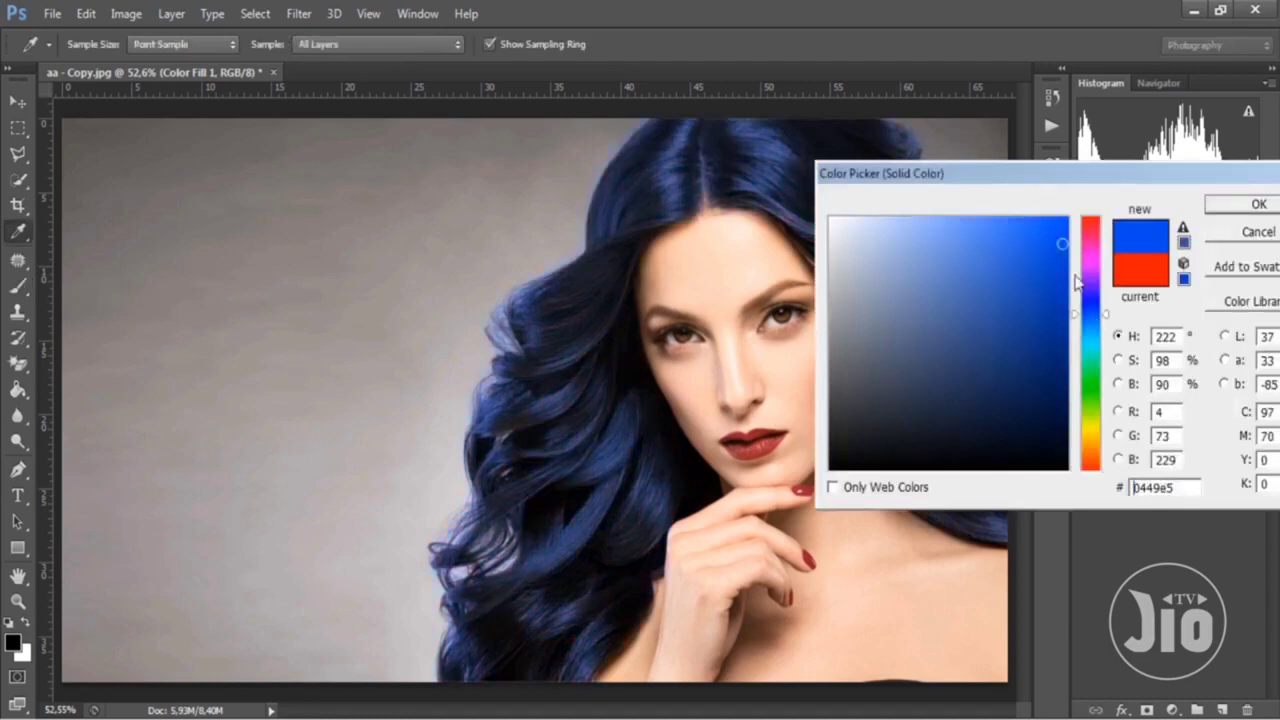
click(1096, 377)
click(1096, 255)
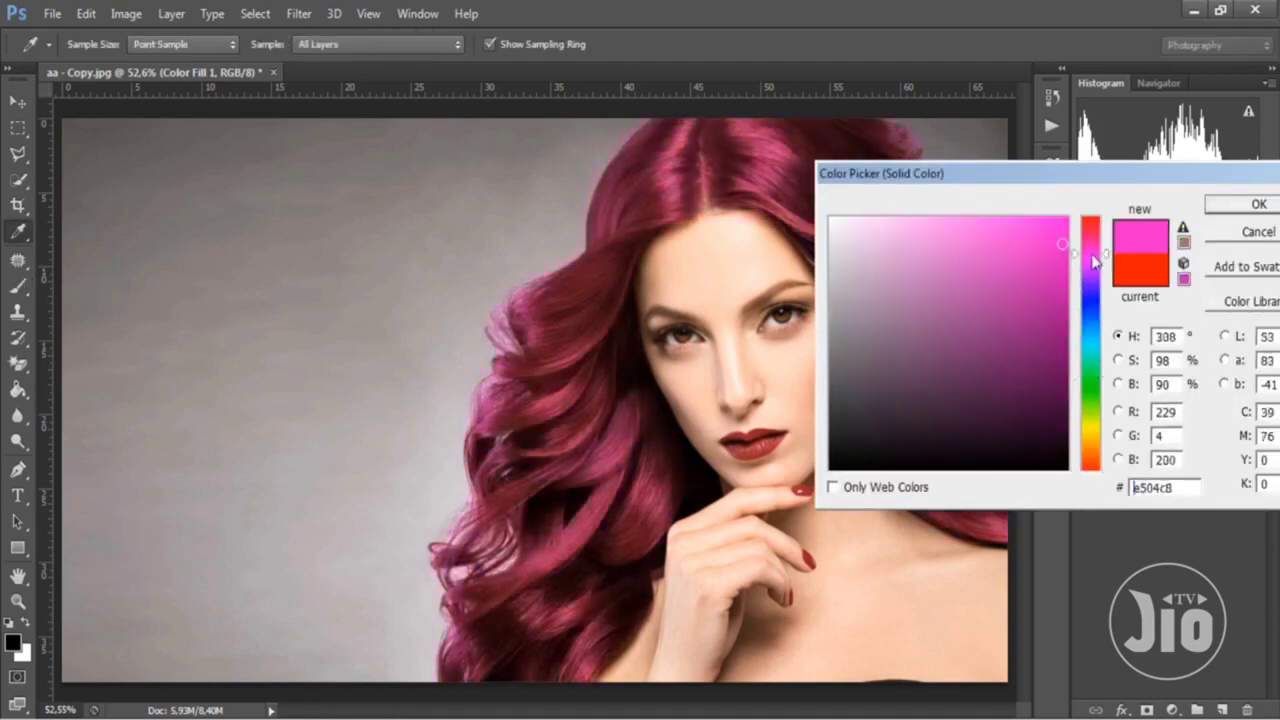
click(1097, 425)
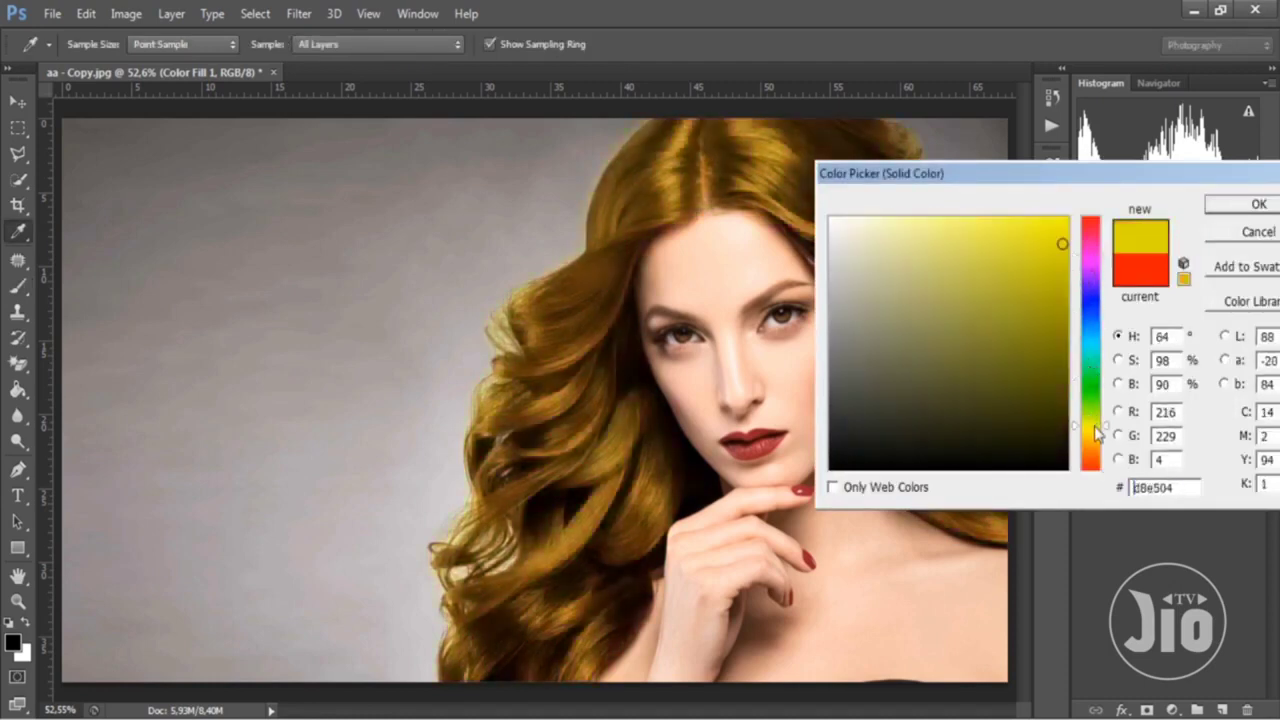
click(1228, 205)
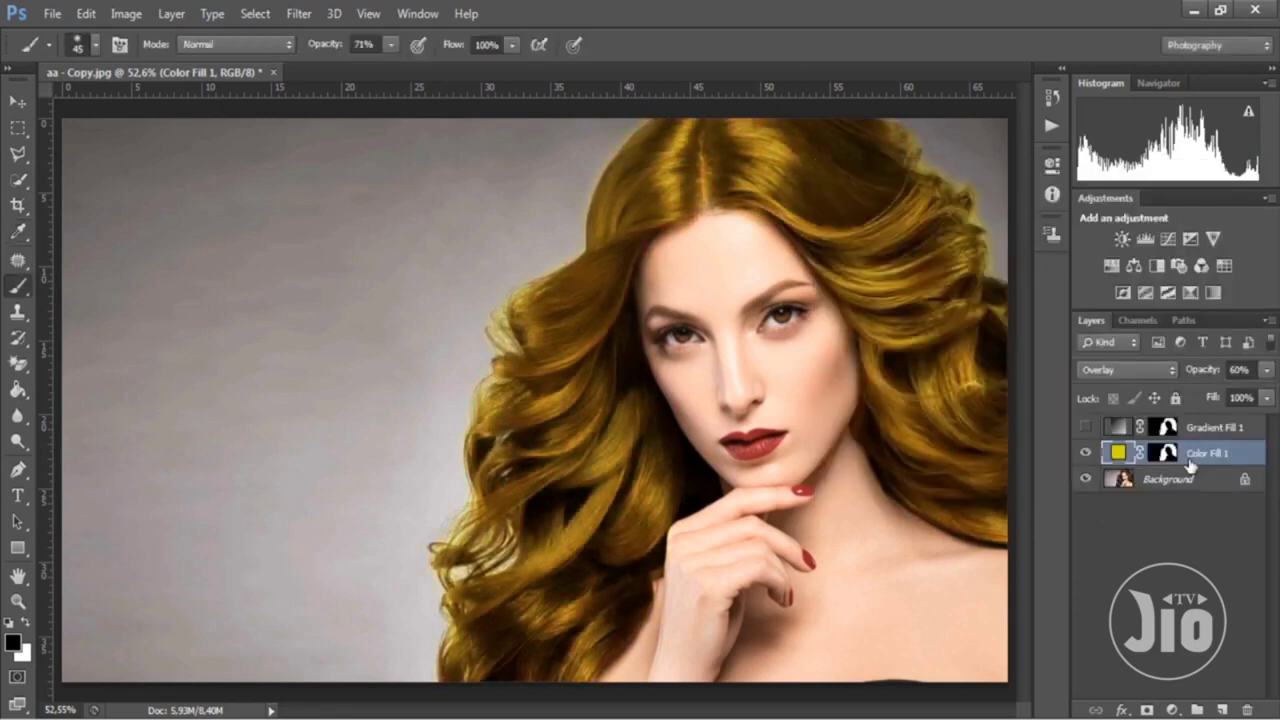